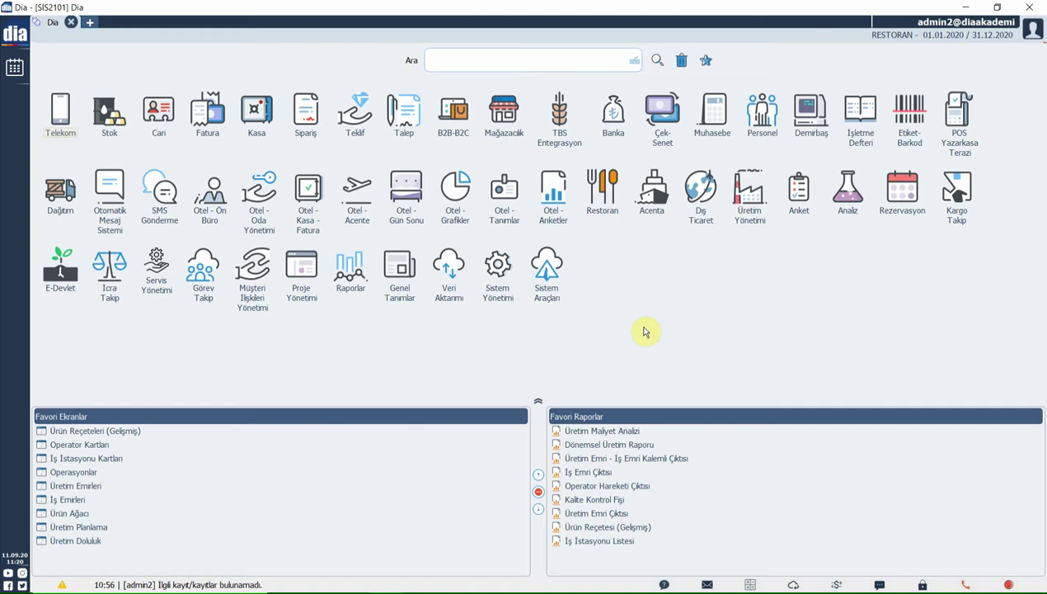
Step: Start a new record in the Yemek Sepeti Entegrasyon Parametreleri of the Restoran module
left_click(606, 201)
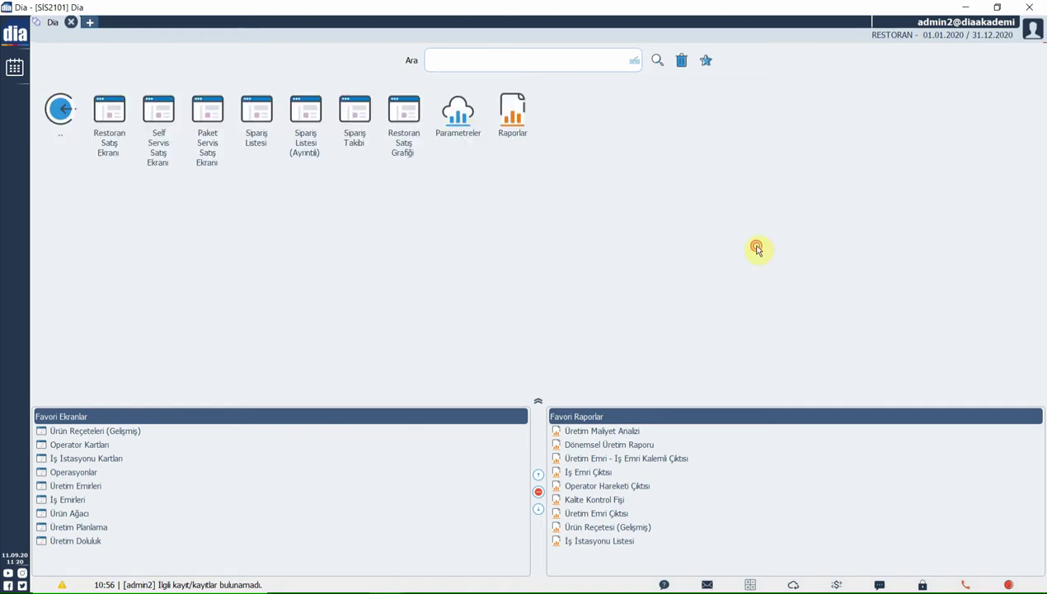
left_click(466, 119)
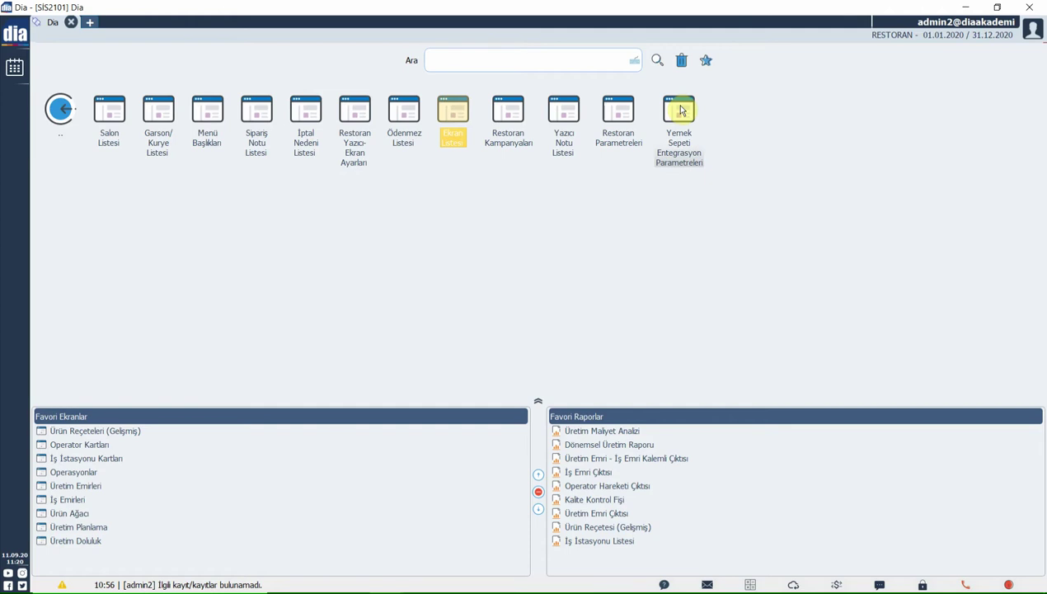
left_click(681, 110)
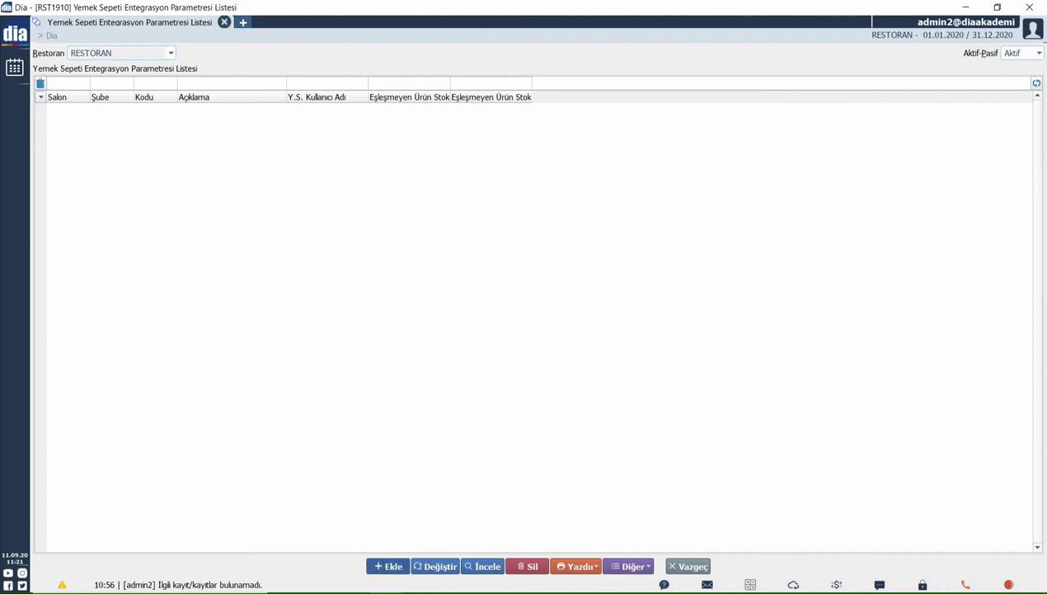
left_click(389, 566)
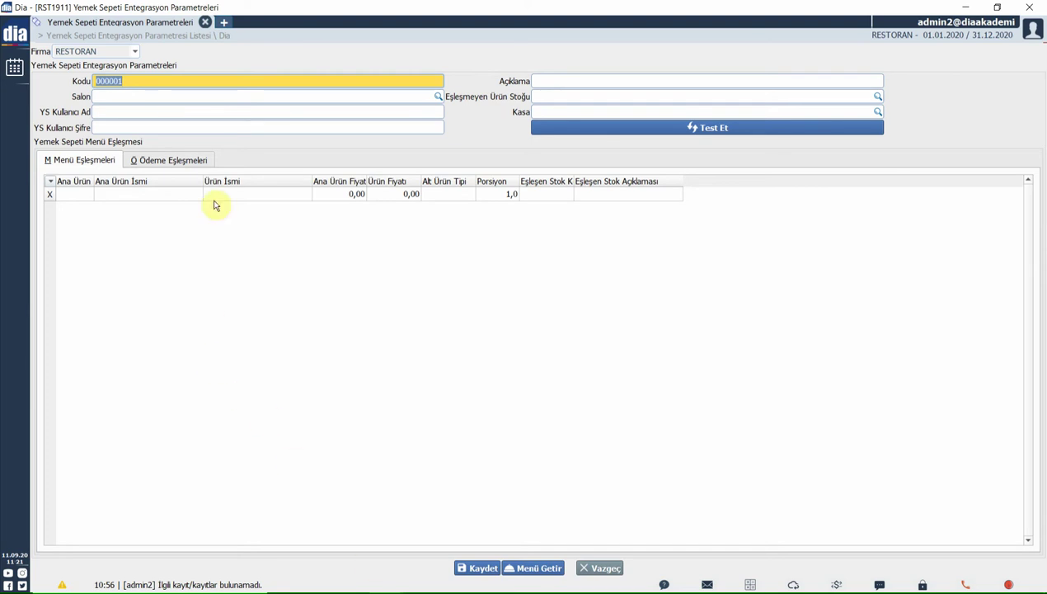
Step: Set the Salon of the integration record to the *KIŞ BAHÇESİ hall, code *YENİ
left_click(228, 97)
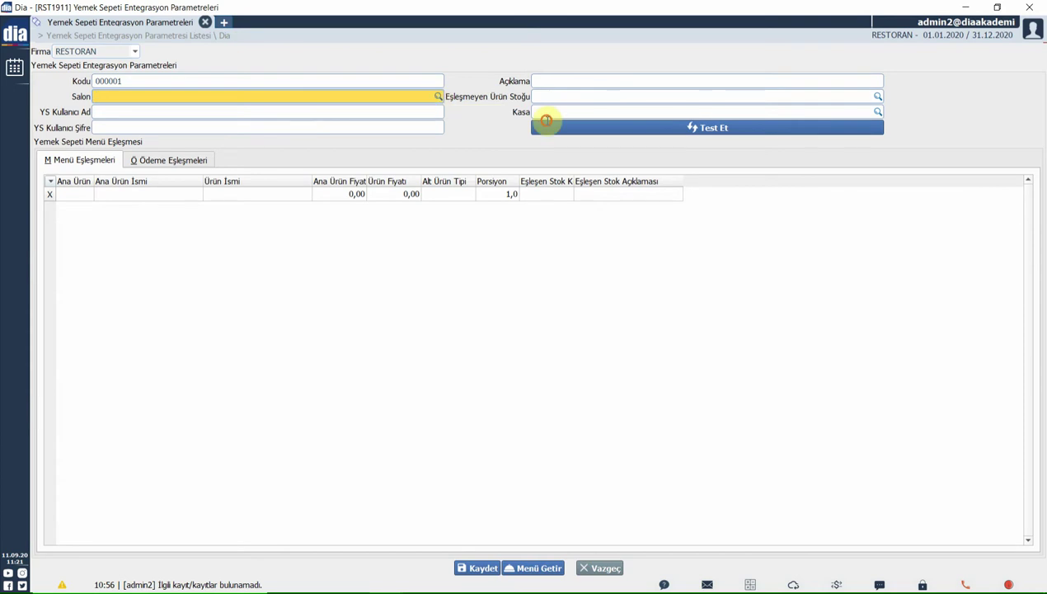
key("F1")
left_click(155, 182)
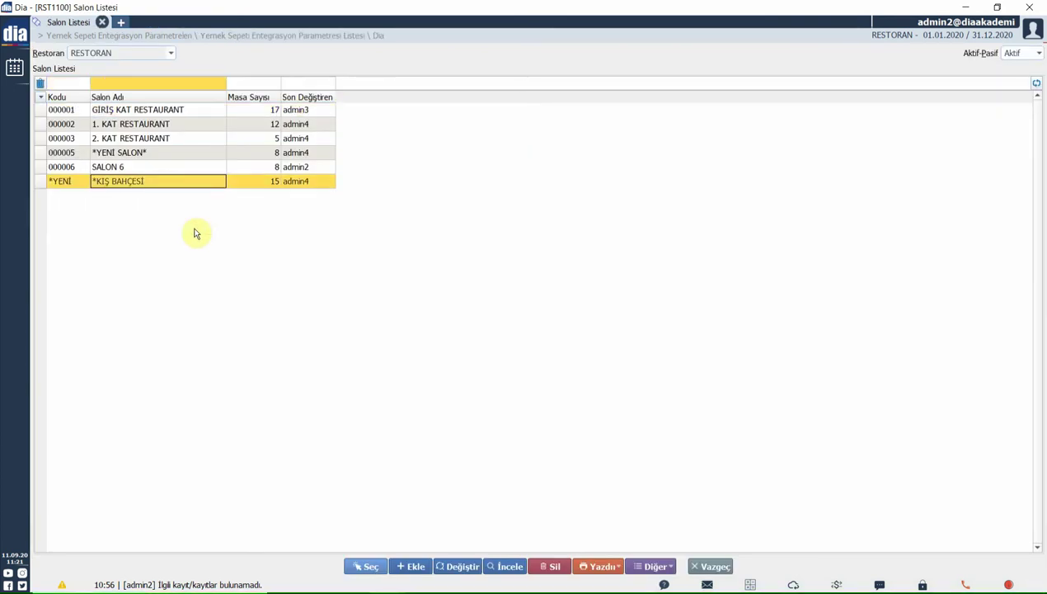
key("Return")
key("Return")
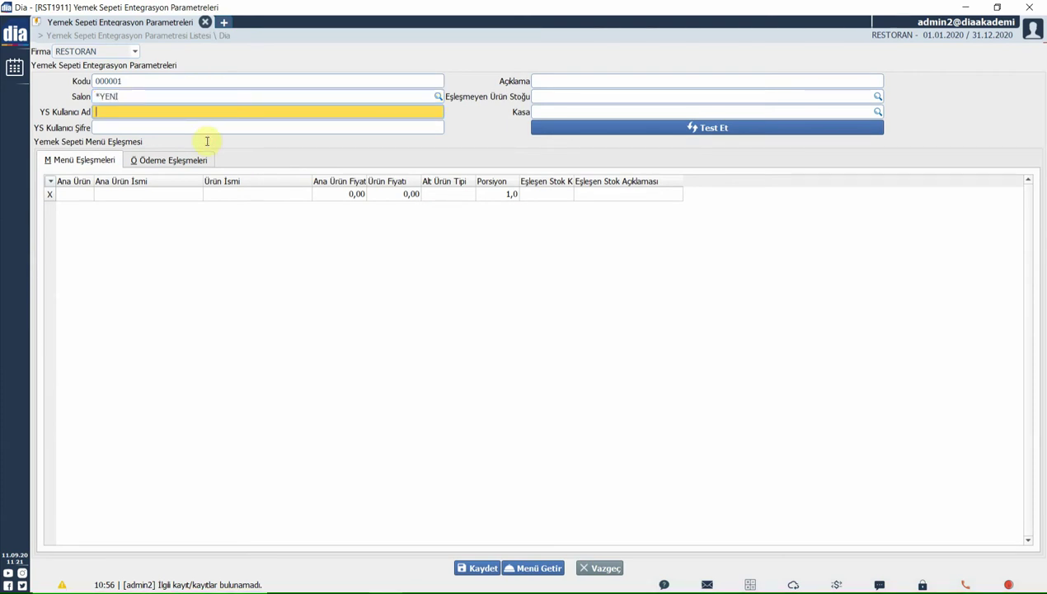
Step: Enter the Yemek Sepeti account's username and password, and test the integration connection
type("h")
type("acioglutest")
key("Tab")
type("********")
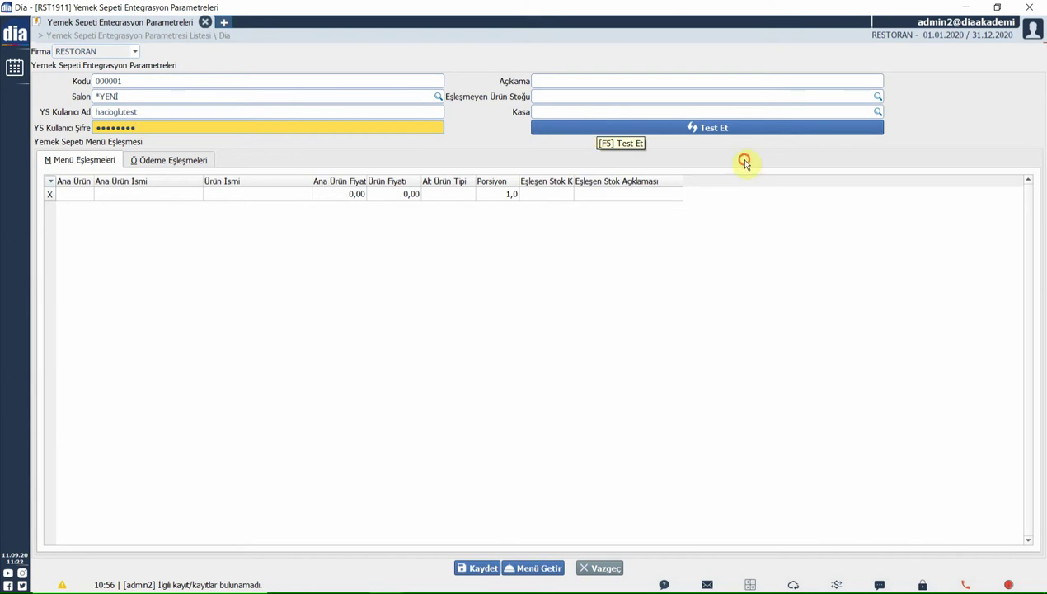
key("F5")
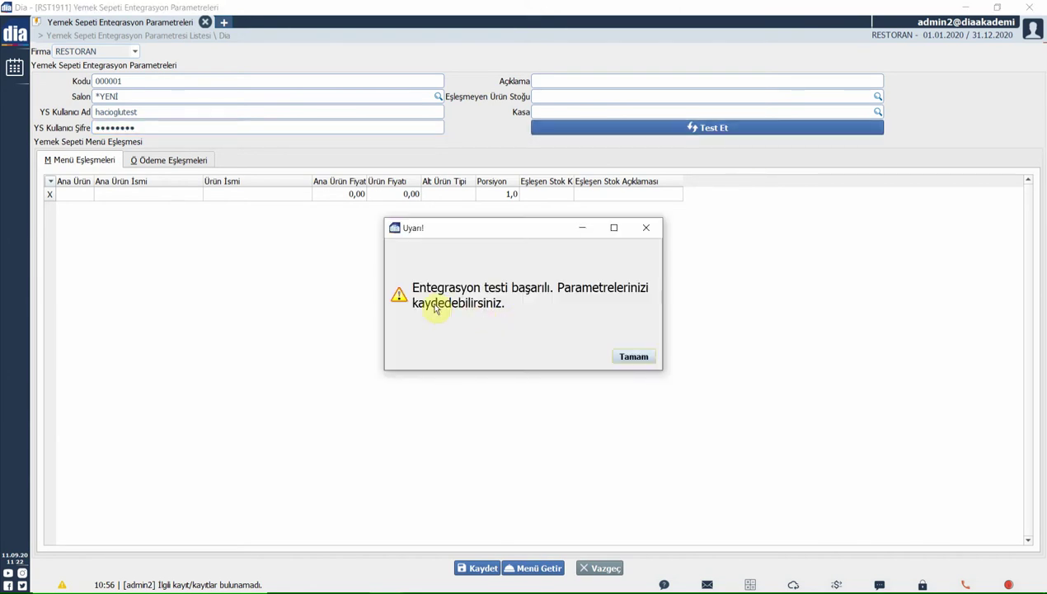
left_click(624, 359)
Step: Describe the record as "Yeni Yemek Sepeti Entegrasyonu" and assign the MUHTELIF stock card P0106 as Eşleşmeyen Ürün Stoğu
left_click(561, 82)
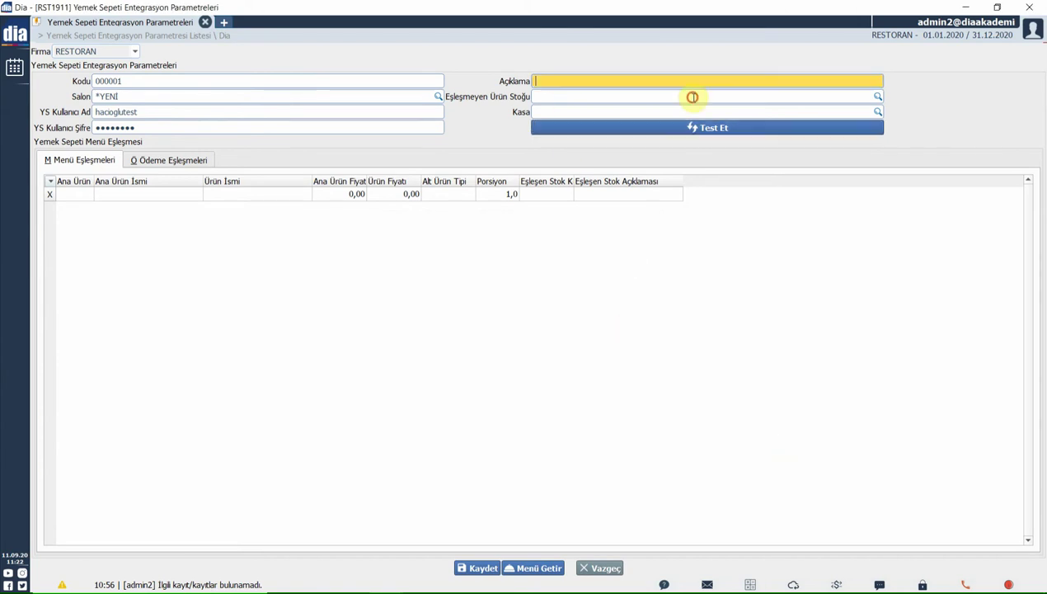
type("Yeni Yemek Sepeti Entegrasyonu")
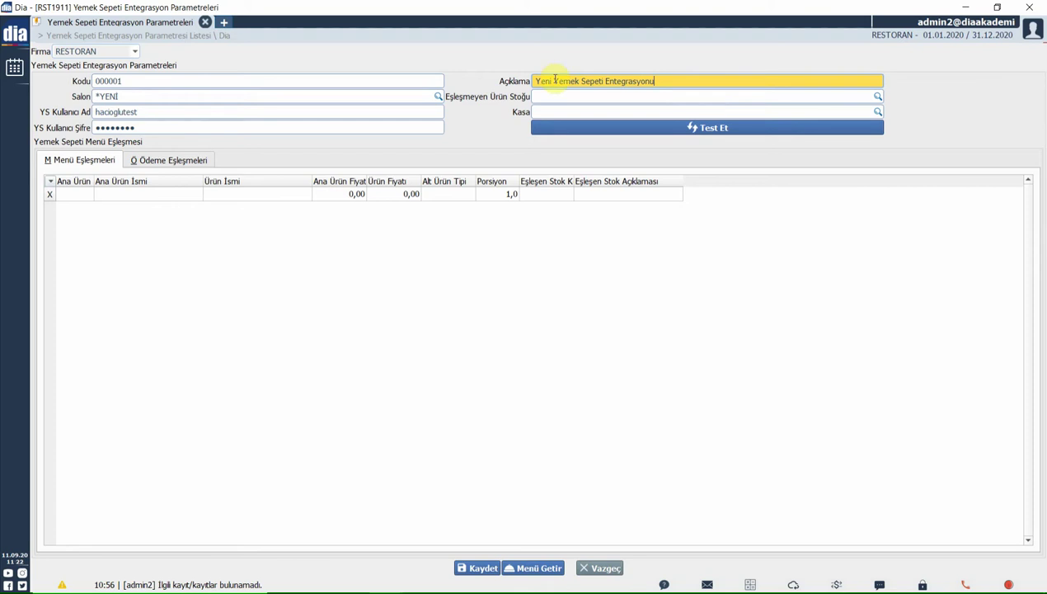
left_click(709, 98)
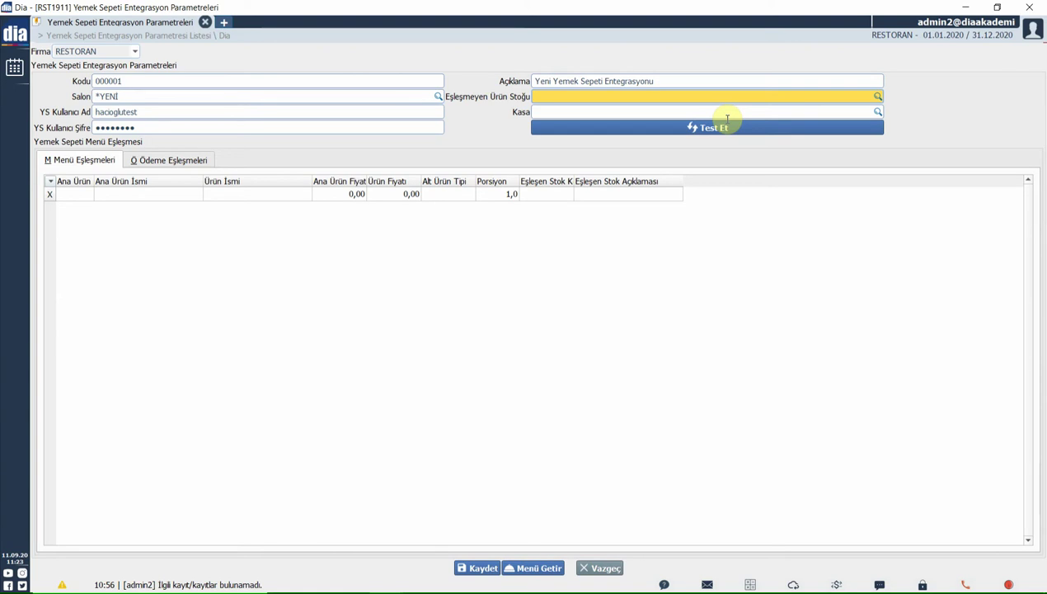
left_click(877, 97)
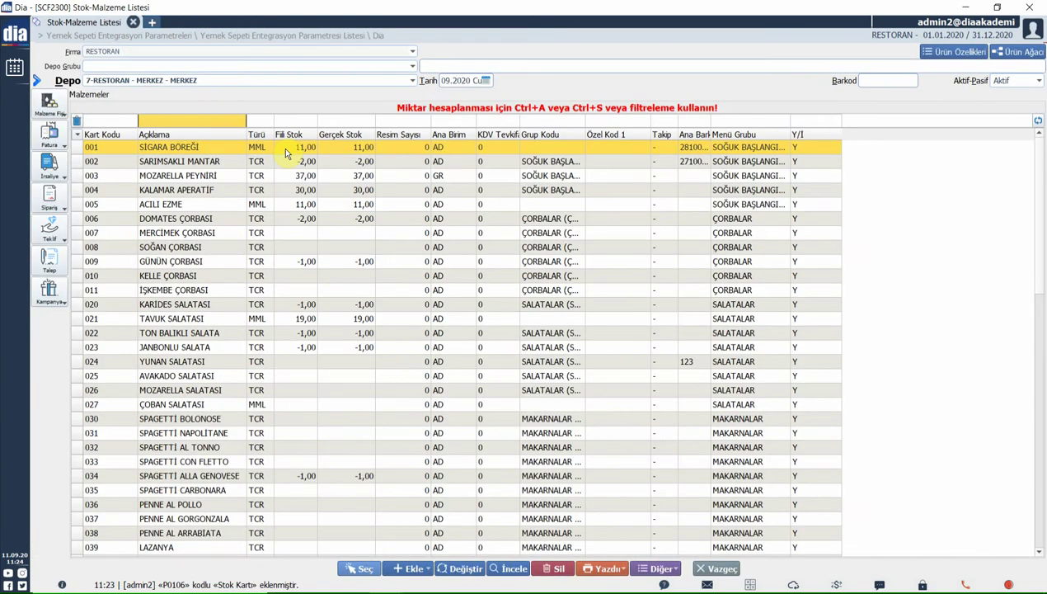
type("MUHTELIF")
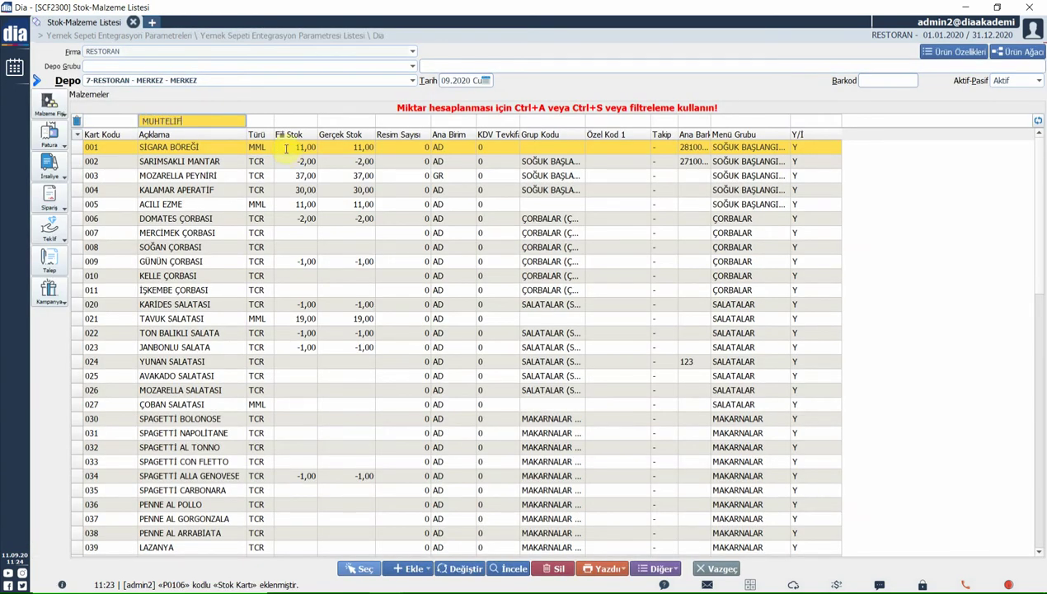
key("Return")
double_click(209, 137)
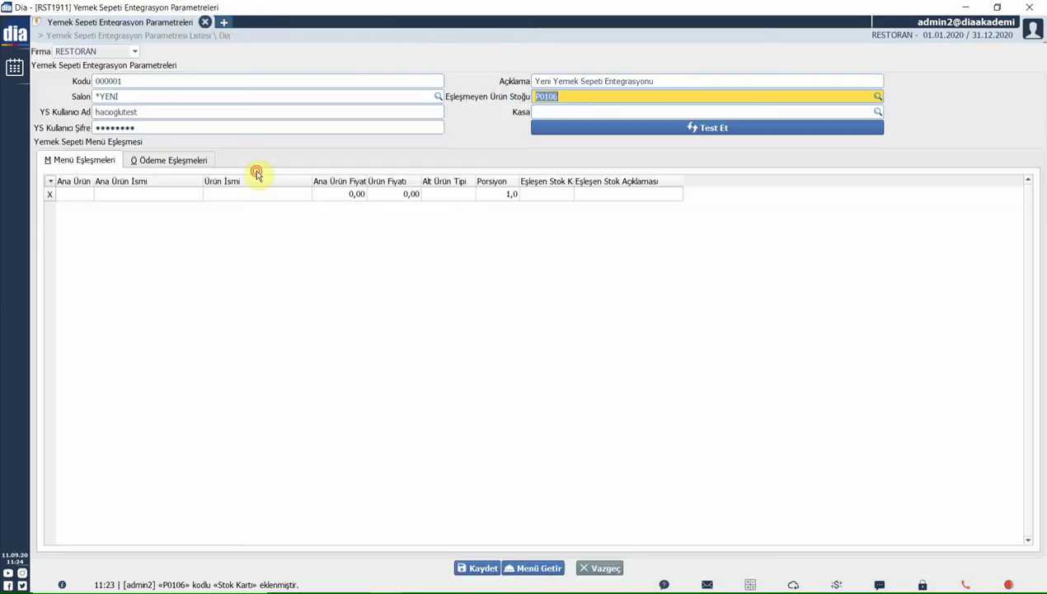
Step: Set the Kasa of the integration record to the RESTORAN KASA register, MERKEZ03
left_click(574, 112)
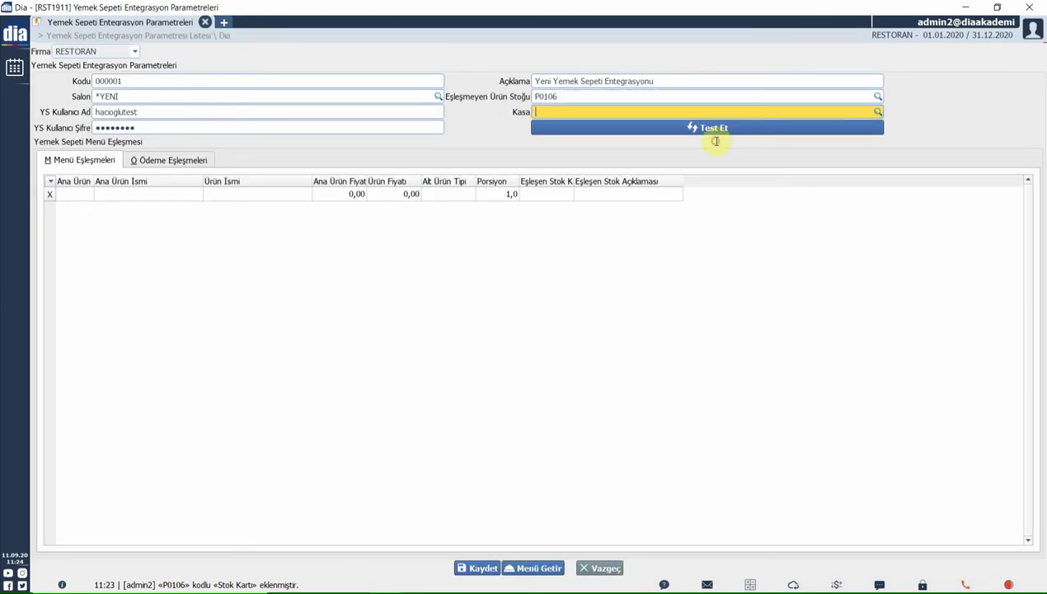
left_click(878, 110)
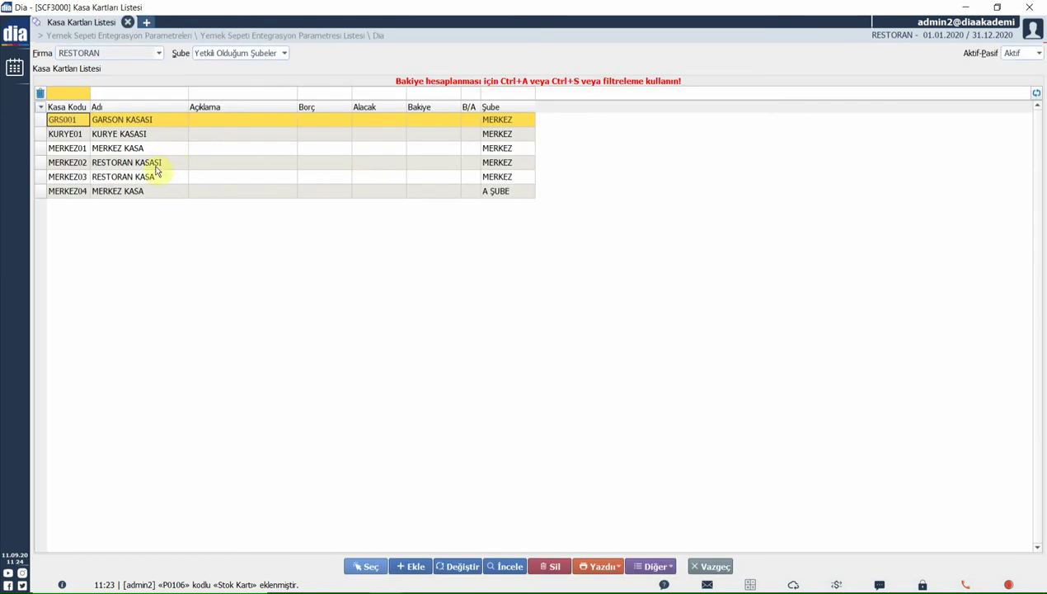
double_click(147, 177)
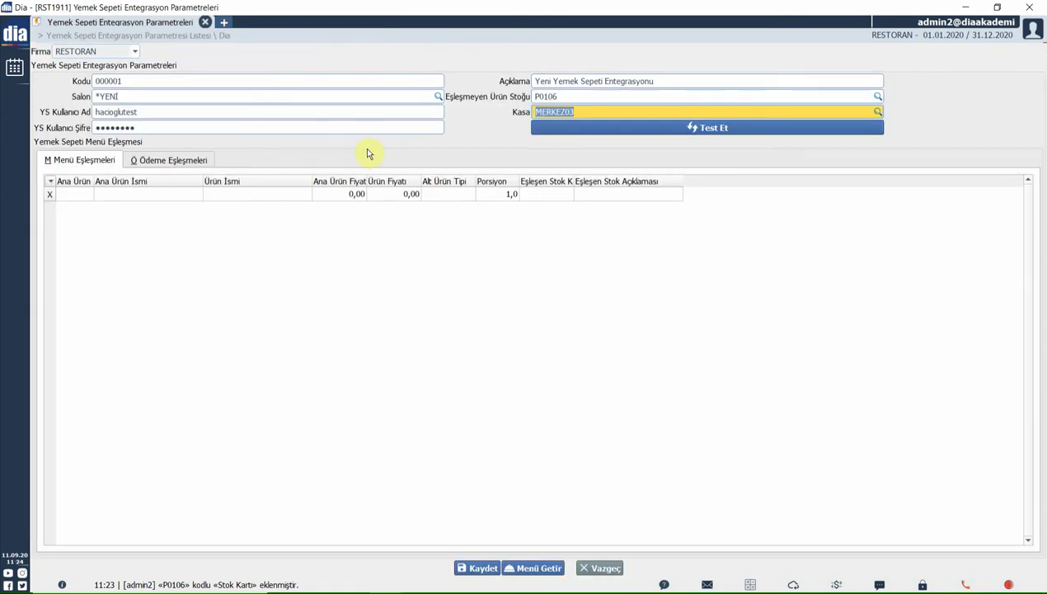
Step: Fetch the Yemek Sepeti menu into Menü Eşleşmeleri and the payment types into Ödeme Eşleşmeleri
left_click(155, 235)
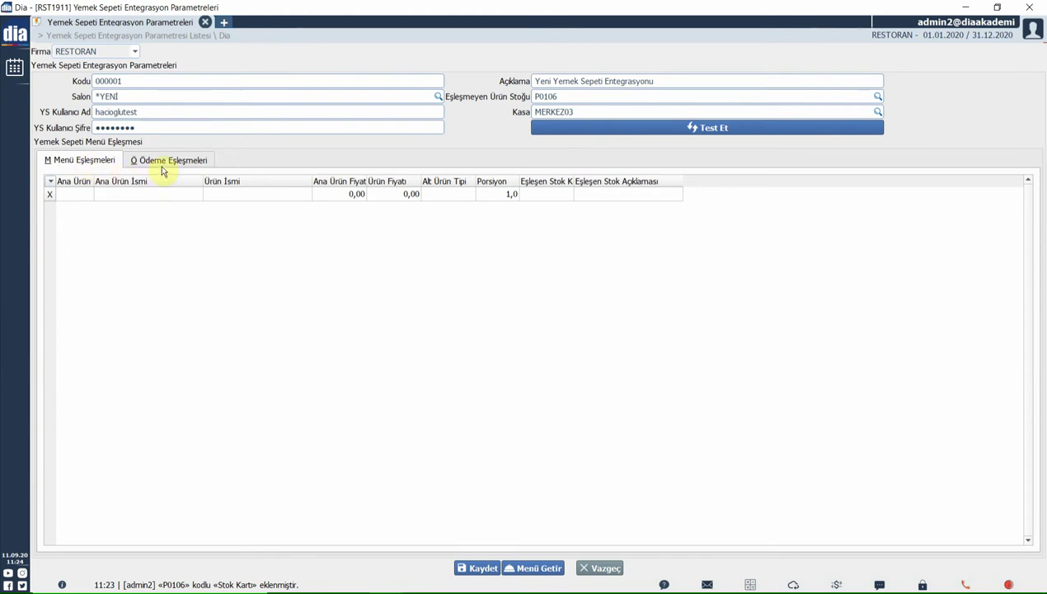
left_click(97, 164)
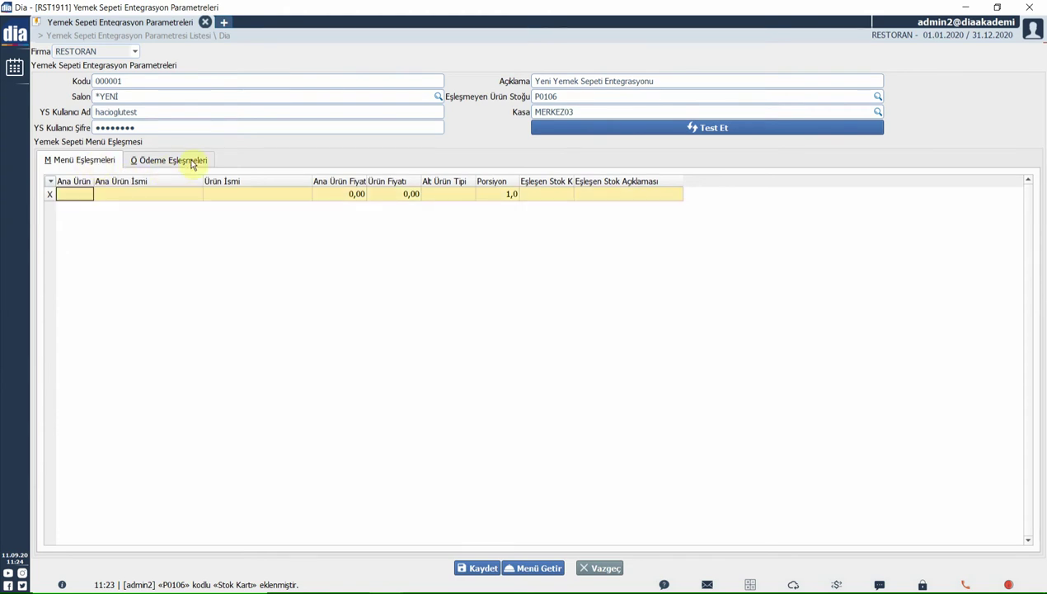
left_click(522, 570)
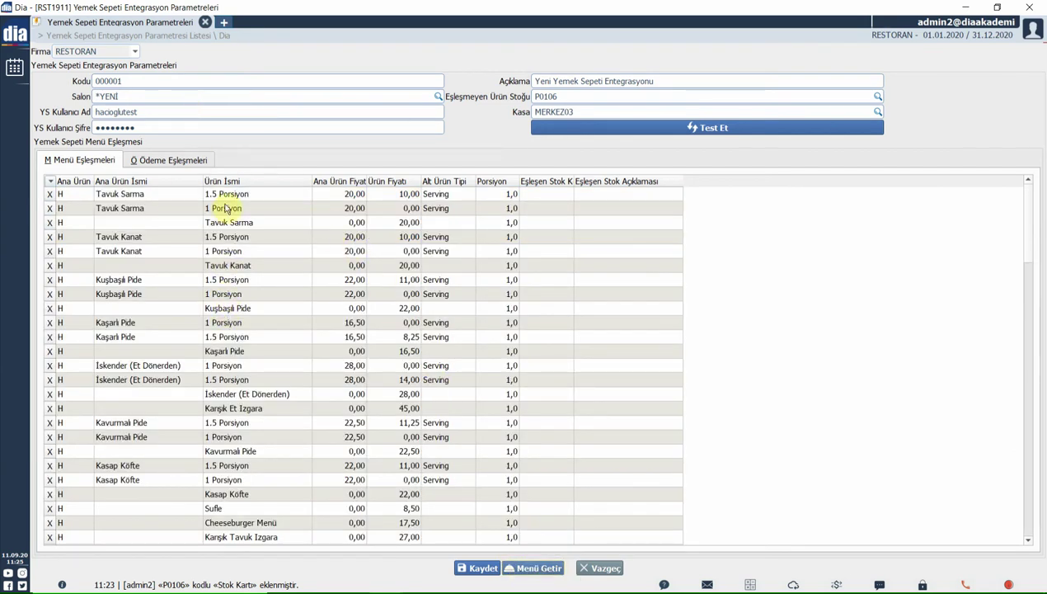
left_click(165, 160)
left_click(520, 571)
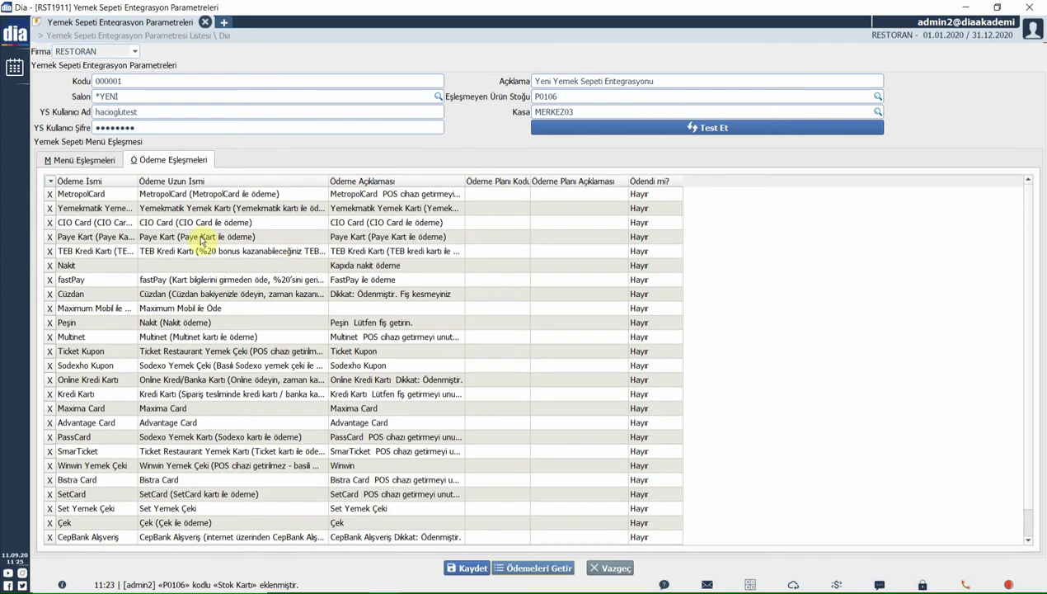
Step: Examine the Ana Ürün flags in the menu matchings, including the name and sub-product type of the Peymacun row flagged E
left_click(90, 160)
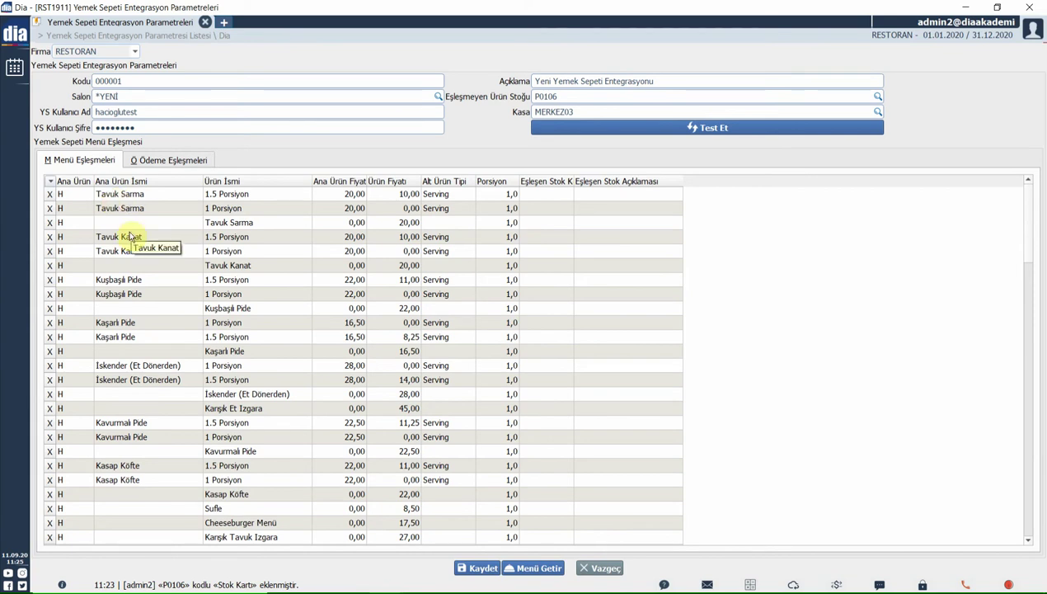
left_click(85, 194)
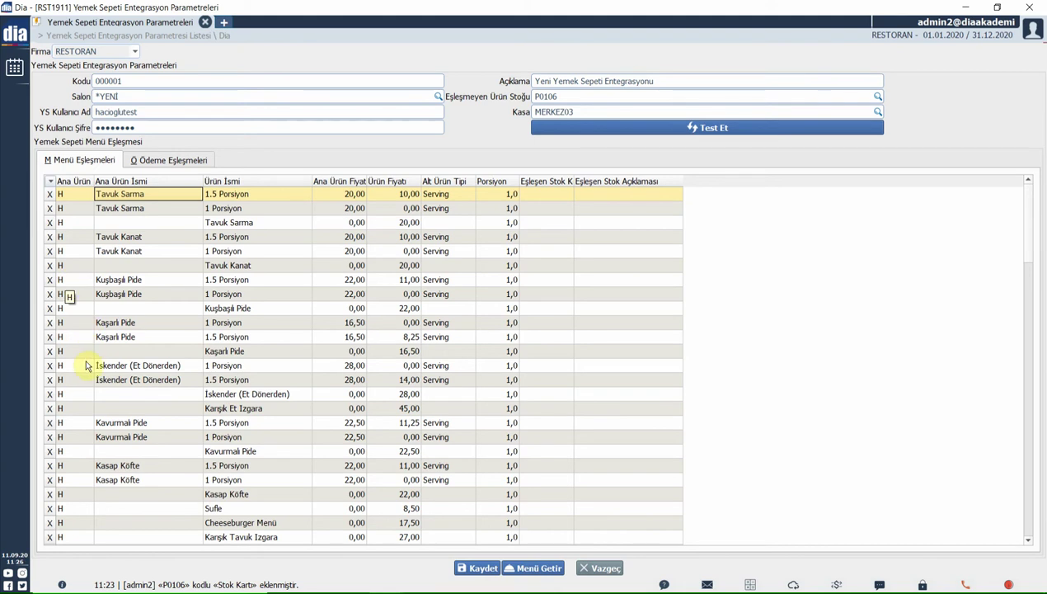
left_click_drag(1028, 247, 1028, 374)
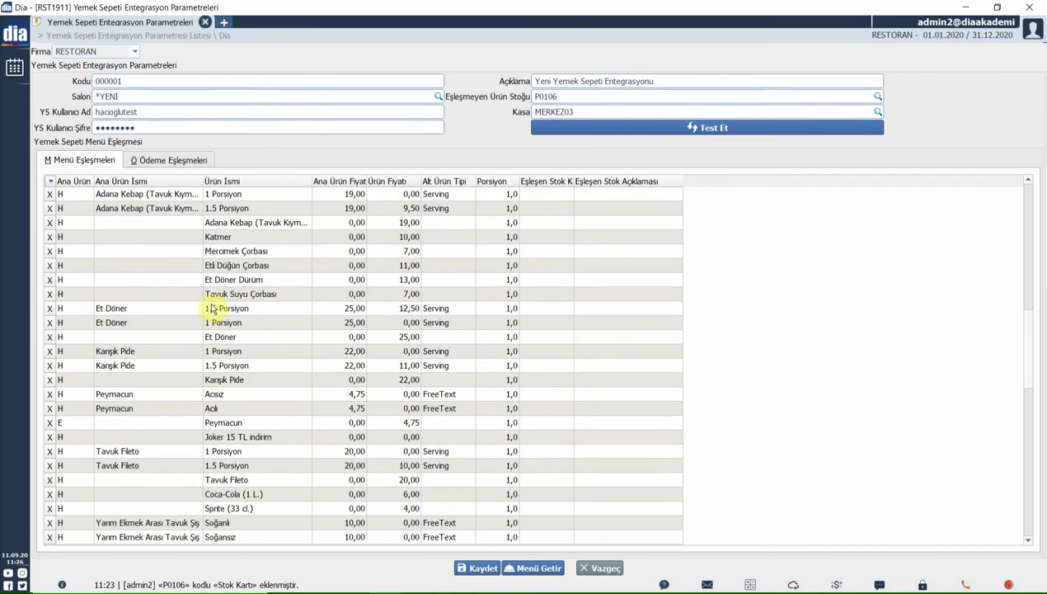
left_click(69, 423)
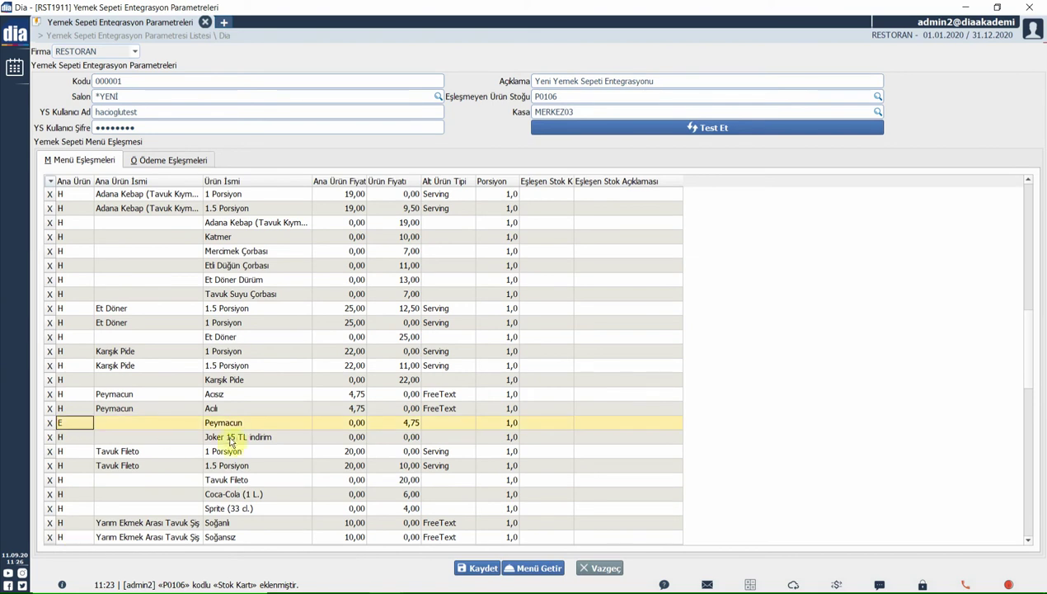
left_click(227, 423)
left_click(430, 422)
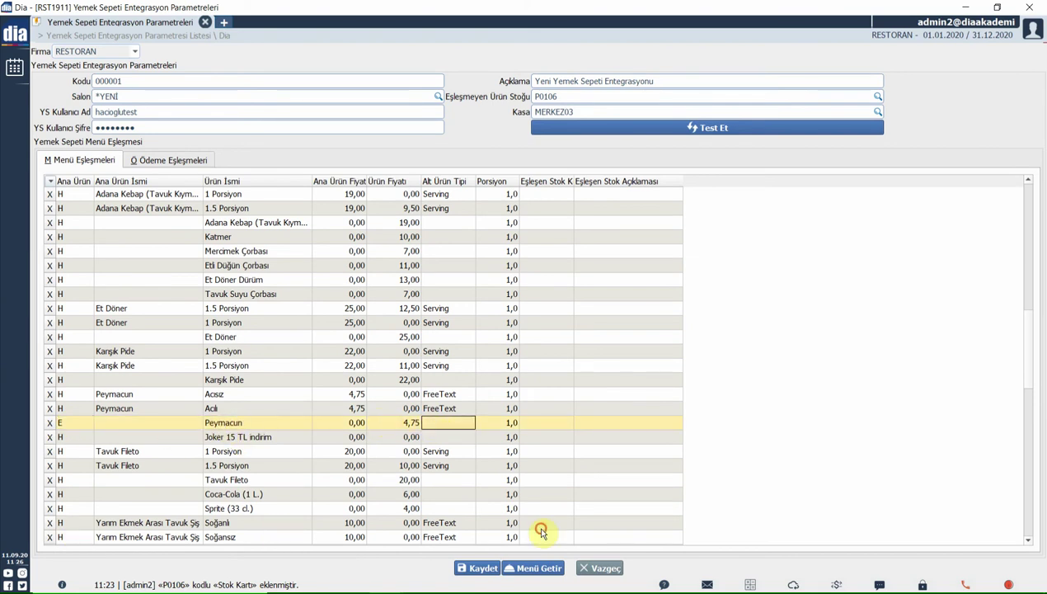
Step: Examine the main product names, product names and both price columns of the Tavuk Sarma rows in the menu matchings
left_click_drag(1024, 373, 1022, 188)
left_click(116, 208)
left_click(119, 195)
left_click(128, 210)
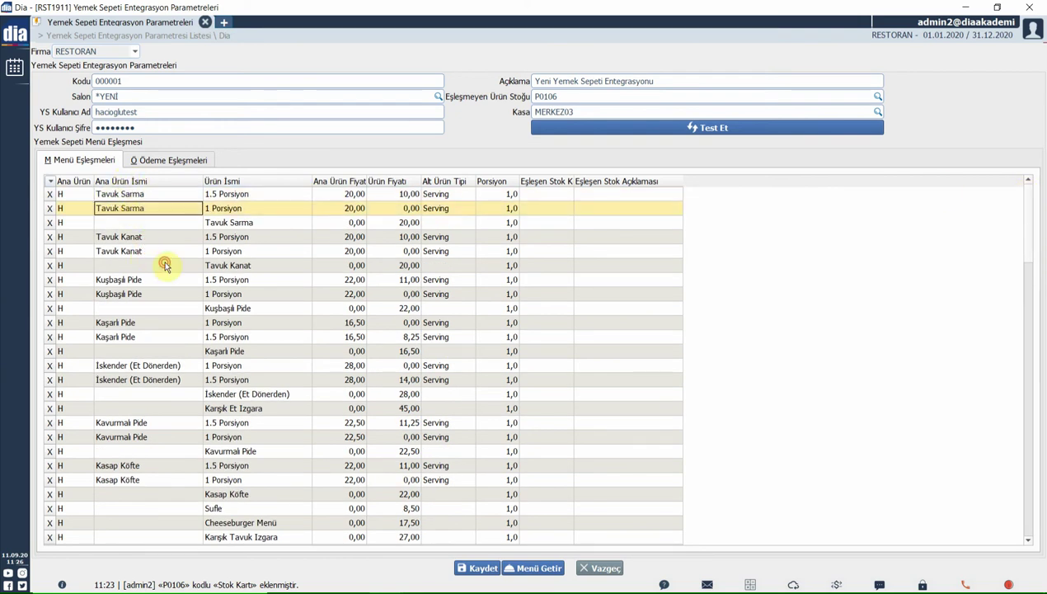
left_click(236, 198)
left_click(241, 211)
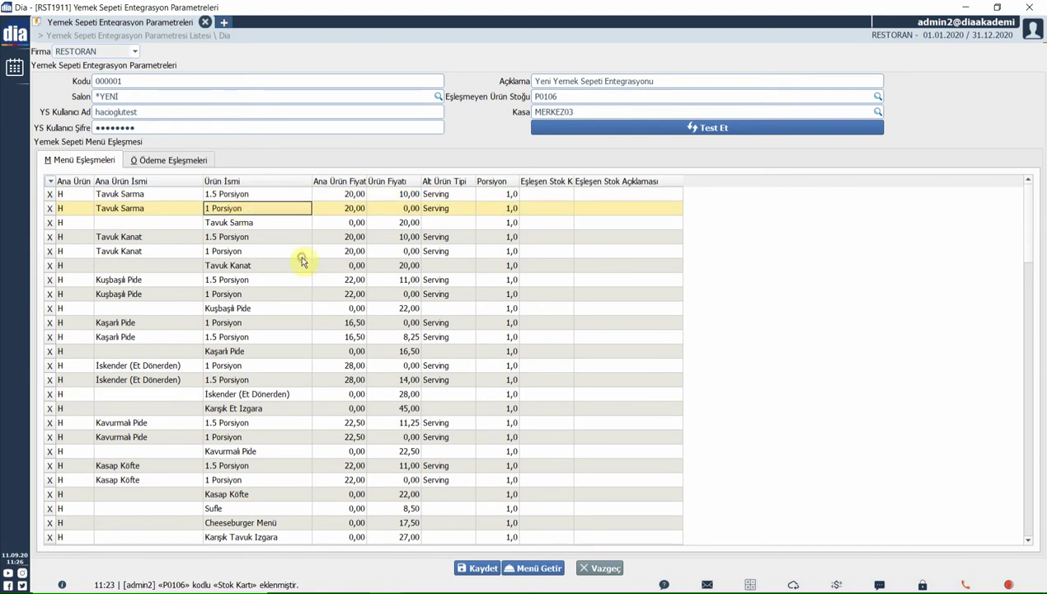
left_click(241, 223)
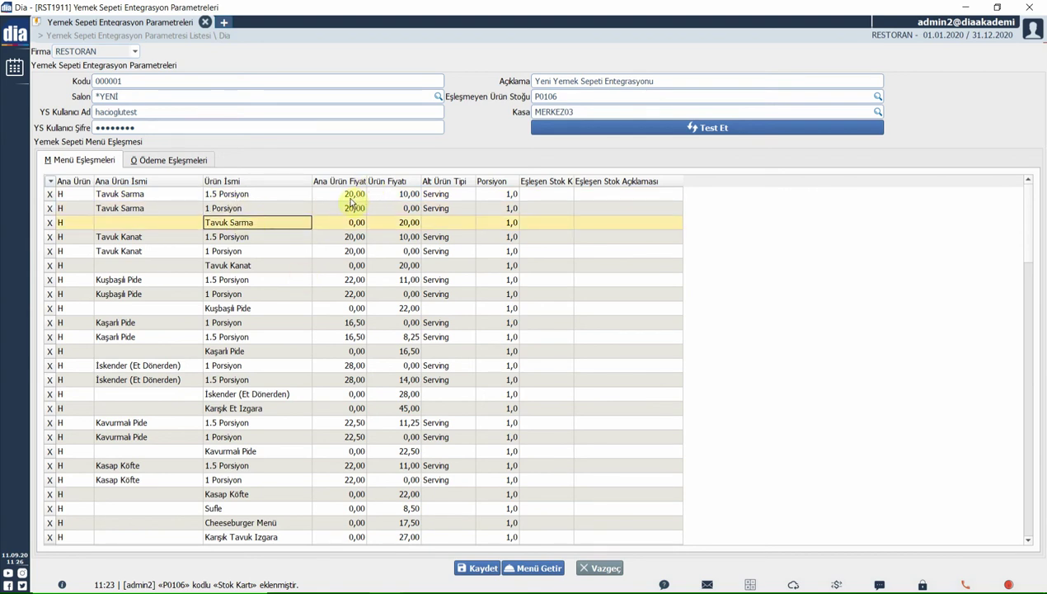
left_click(354, 207)
key("Down")
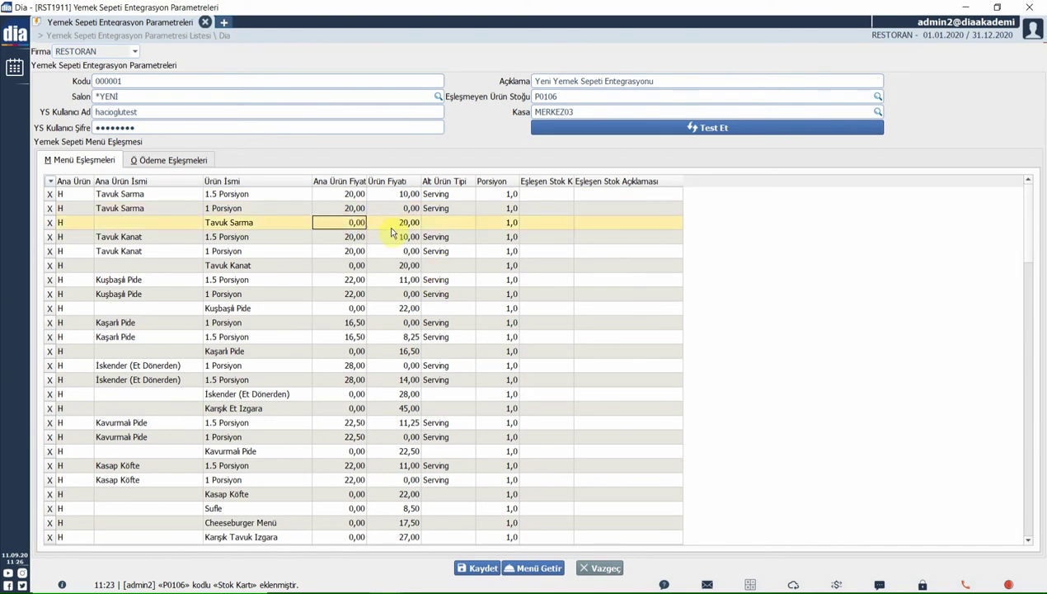
key("Up")
key("Up")
left_click(358, 224)
left_click(381, 228)
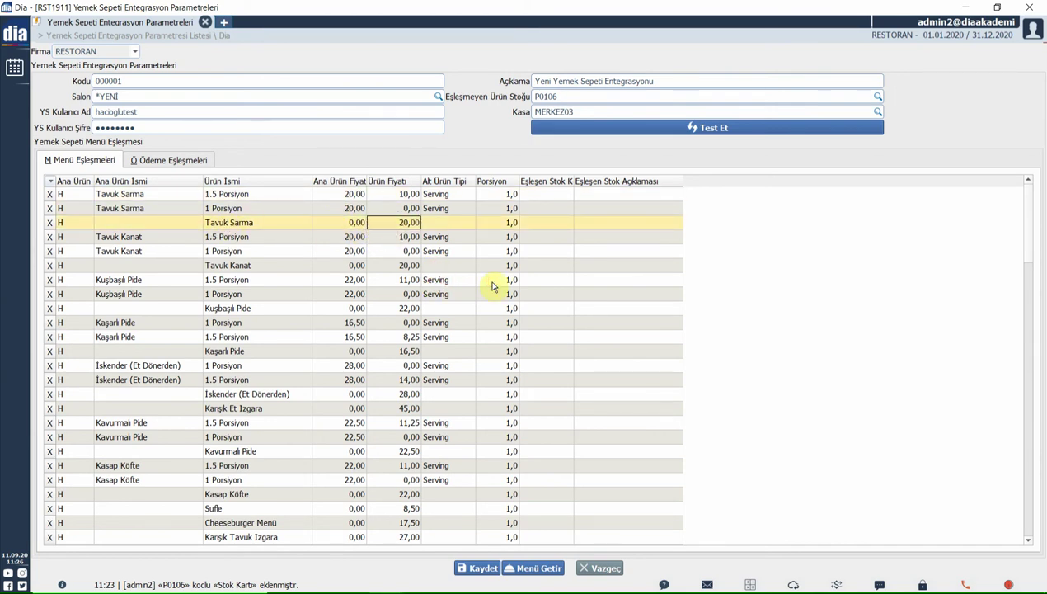
Step: Examine the Alt Ürün Tipi values of the Tavuk Sarma rows in the menu matchings
left_click(456, 196)
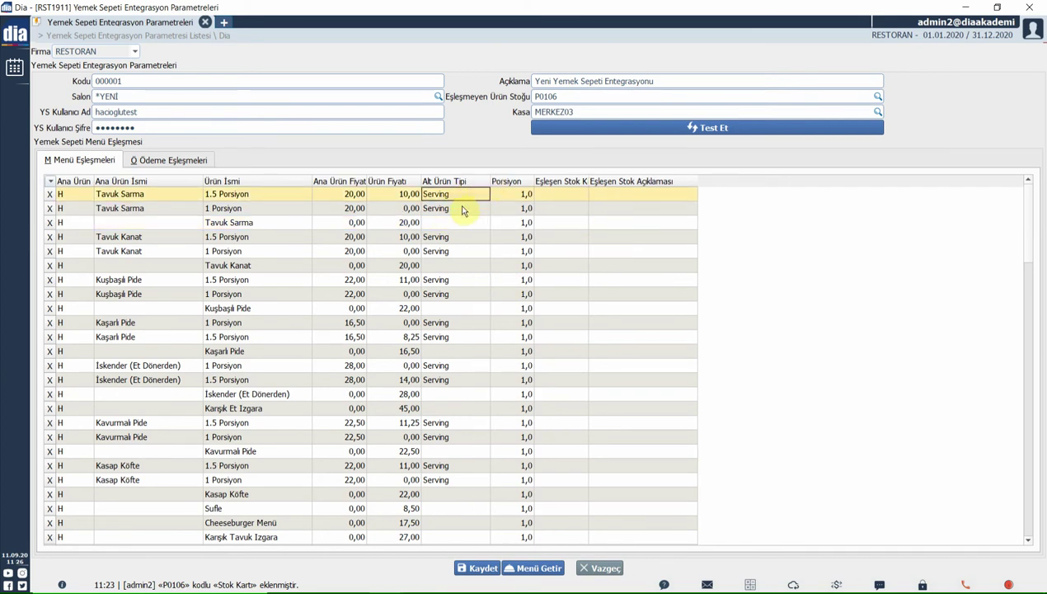
left_click(450, 209)
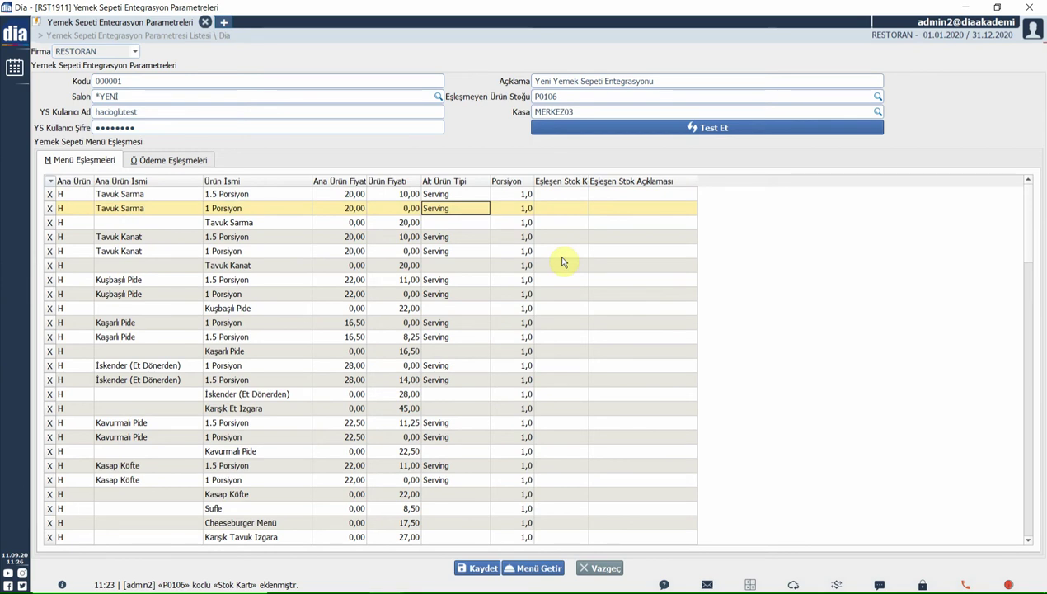
key("Down")
key("Down")
key("Down")
key("Down")
key("Down")
key("Down")
key("Down")
key("Down")
key("Down")
key("Down")
key("Down")
key("Down")
key("Down")
key("Down")
key("Down")
key("Down")
key("Down")
key("Down")
key("Down")
key("Down")
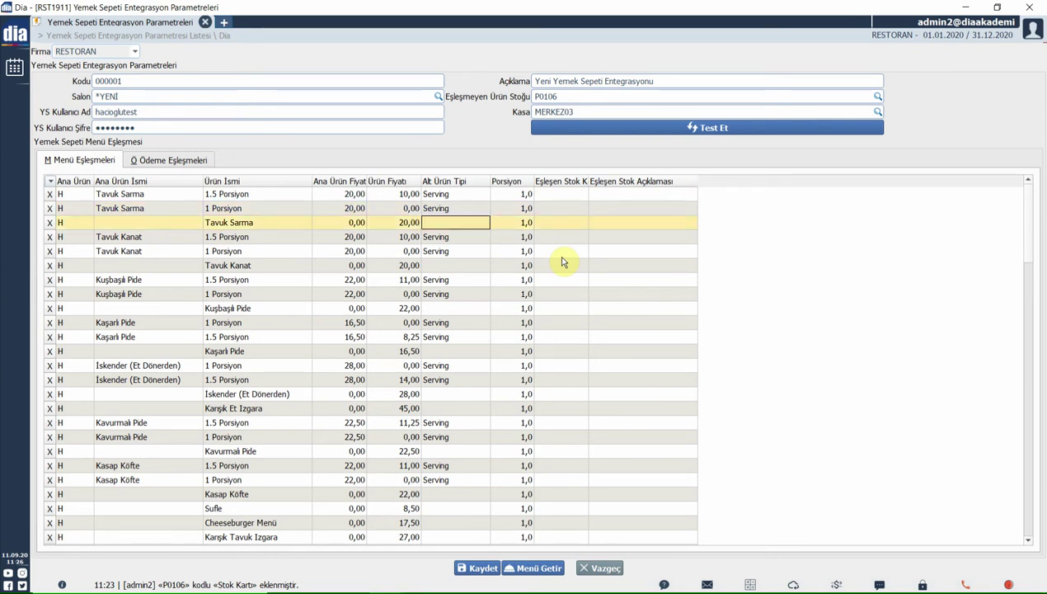
Step: Look through the Alt Ürün Tipi values down to the end of the menu matchings, including the Soğanlı row of Yarım Ekmek Arası Kasap
key("Down")
key("Down")
key("Down")
key("Down")
key("Down")
key("Down")
key("Down")
key("Down")
key("Down")
key("Down")
key("Down")
key("Down")
key("Down")
key("Down")
key("Down")
key("Down")
key("Down")
key("Down")
key("Down")
key("Down")
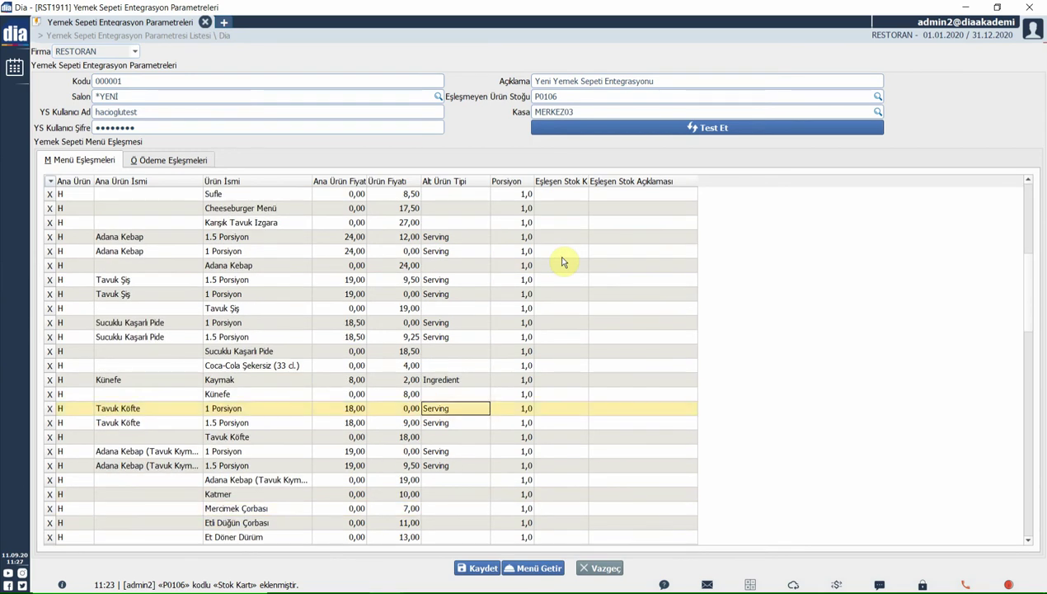
key("Down")
key("Down")
key("Down")
key("Down")
key("Down")
key("Down")
key("Down")
key("Down")
key("Down")
key("Down")
key("Down")
key("Down")
key("Down")
key("Down")
key("Down")
key("Down")
key("Down")
key("Down")
key("Down")
key("Down")
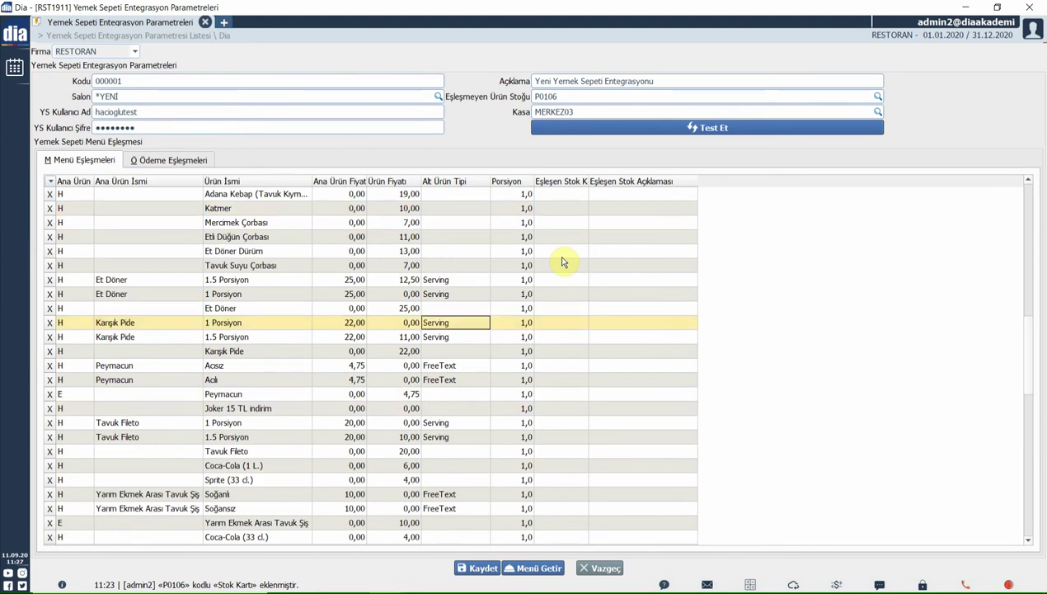
key("Down")
key("Down")
key("Down")
key("Down")
key("Down")
key("Down")
key("Down")
key("Down")
key("Down")
key("Down")
key("Down")
key("Down")
key("Down")
key("Down")
key("Down")
key("Down")
key("Down")
key("Down")
key("Down")
key("Down")
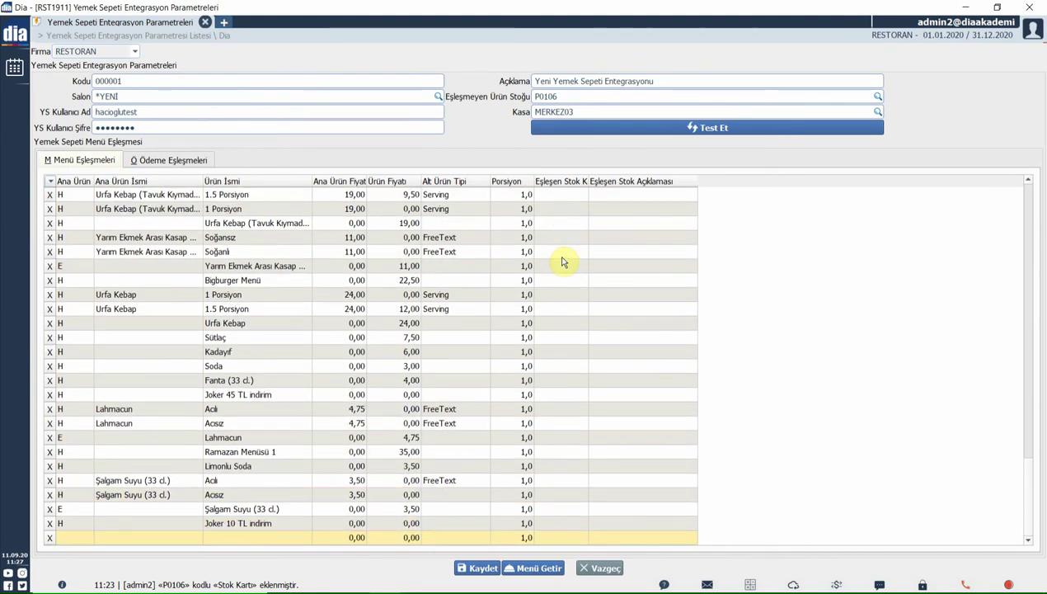
left_click(484, 250)
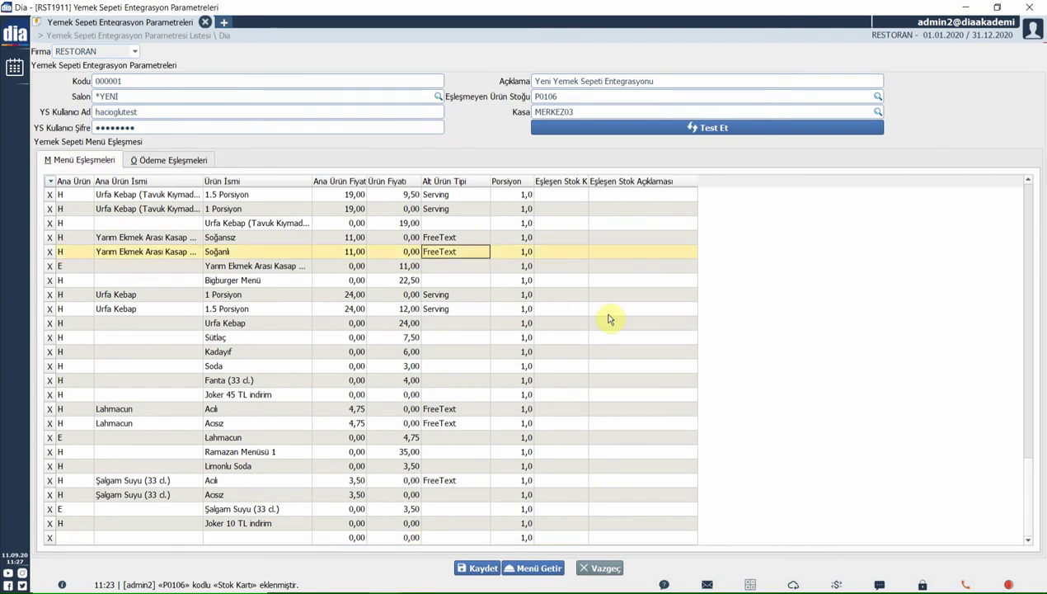
Step: Review the Alt Ürün Tipi values from the Soğanlı row back up to the first Tavuk Sarma rows
key("Up")
key("Up")
key("Up")
key("Up")
key("Up")
key("Up")
key("Up")
key("Up")
key("Up")
key("Up")
key("Up")
key("Up")
key("Up")
key("Up")
key("Up")
key("Up")
key("Up")
key("Up")
key("Up")
key("Up")
key("Up")
key("Up")
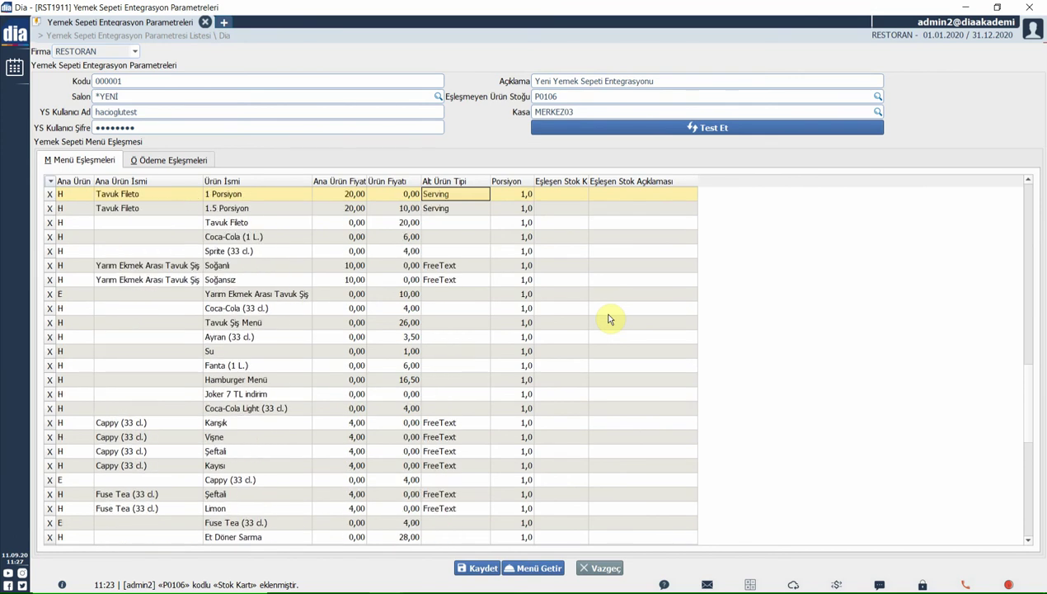
key("Up")
key("Up")
key("Up")
key("Up")
key("Up")
key("Up")
key("Up")
key("Up")
key("Up")
key("Up")
key("Up")
key("Up")
key("Up")
key("Up")
key("Up")
key("Up")
key("Up")
key("Up")
key("Up")
key("Up")
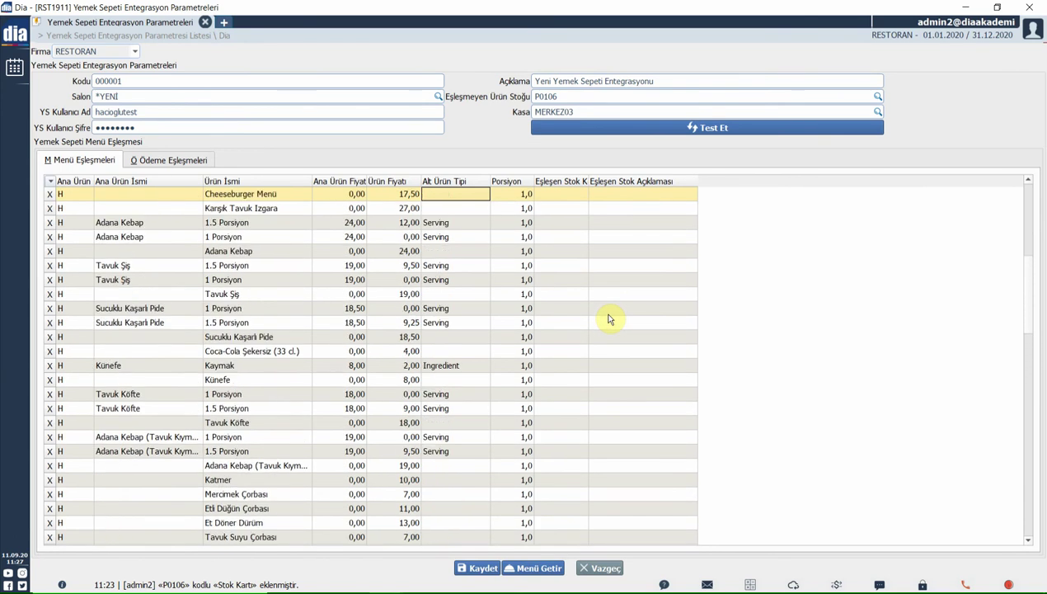
key("Up")
key("Up")
key("Up")
key("Up")
key("Up")
key("Up")
key("Up")
key("Up")
key("Up")
key("Up")
key("Up")
key("Up")
key("Up")
key("Up")
key("Up")
key("Up")
key("Up")
key("Up")
key("Up")
key("Up")
Step: Compare the Tavuk Sarma main row with its 1 Porsiyon and 1.5 Porsiyon rows by Ana Ürün flag, Alt Ürün Tipi and product name
left_click(73, 223)
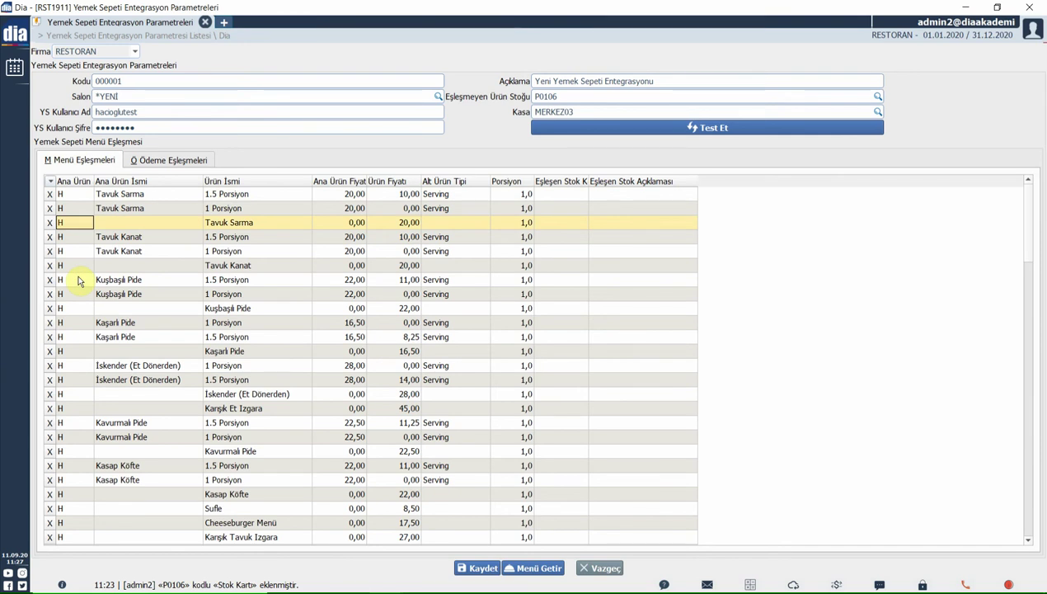
left_click(439, 208)
key("Up")
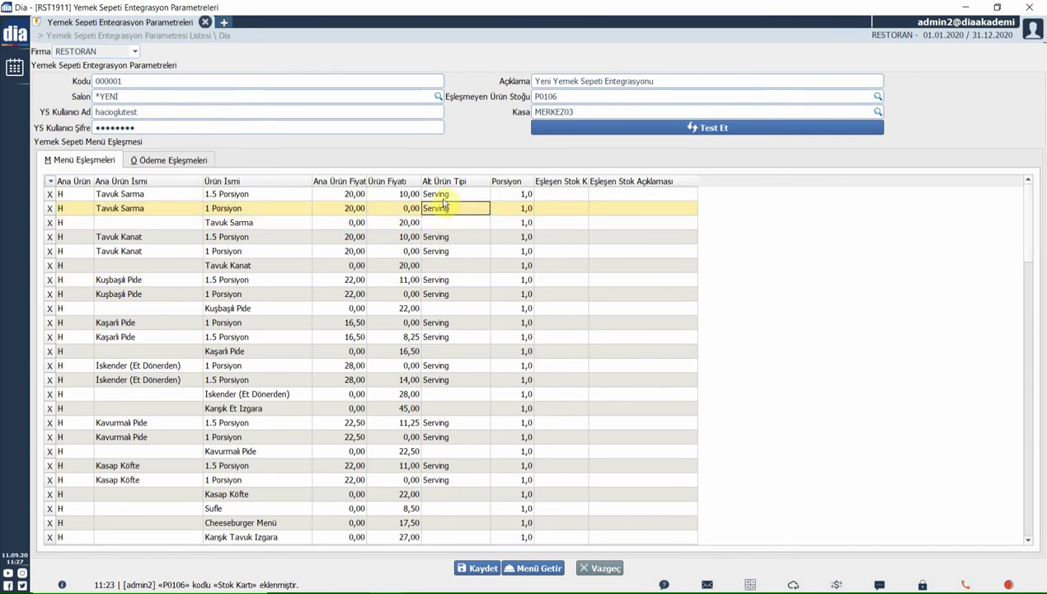
left_click(554, 253)
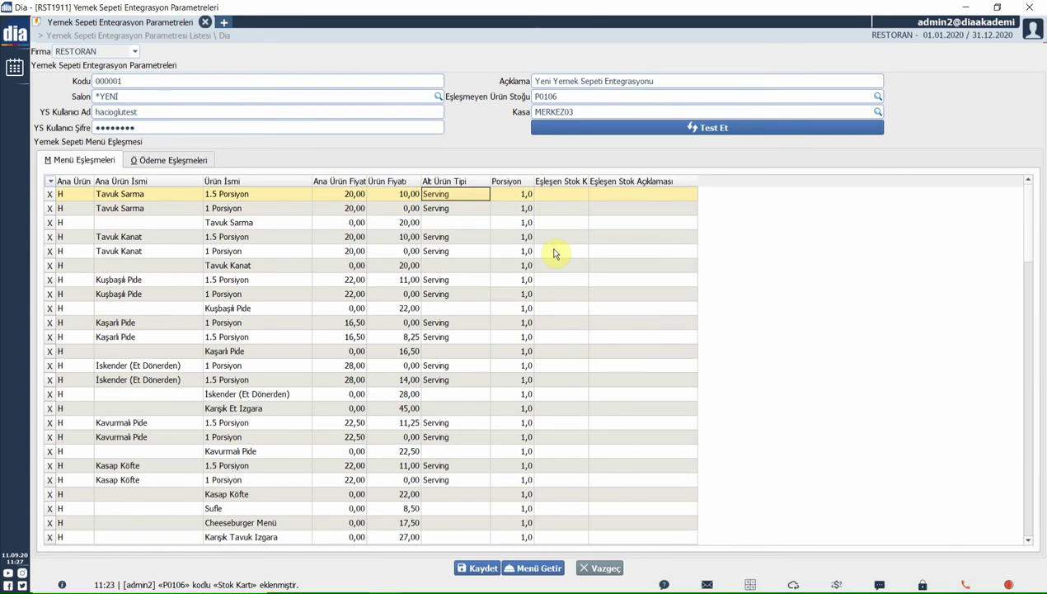
key("Down")
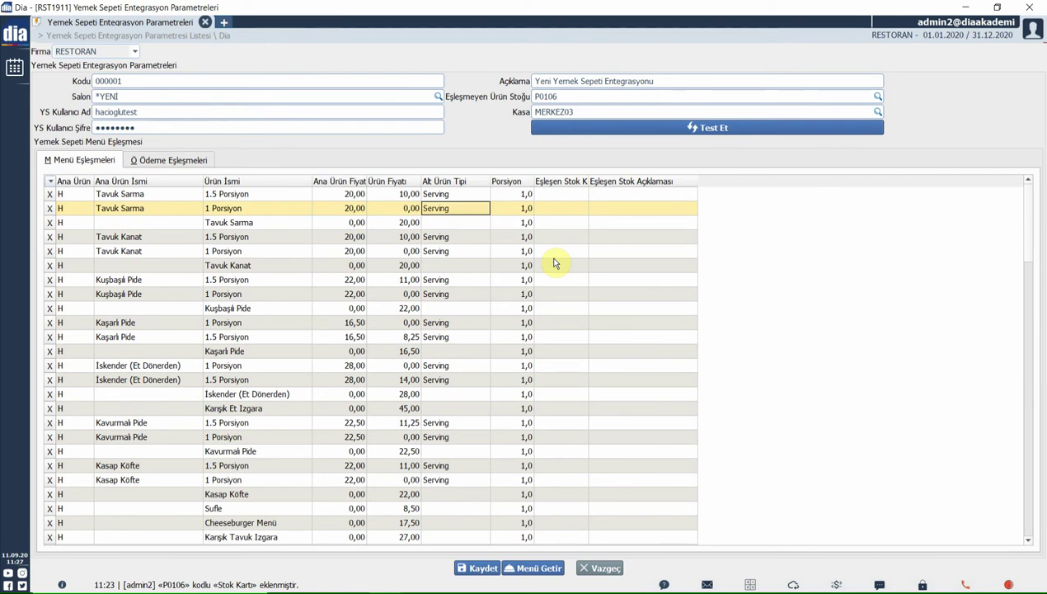
left_click(245, 224)
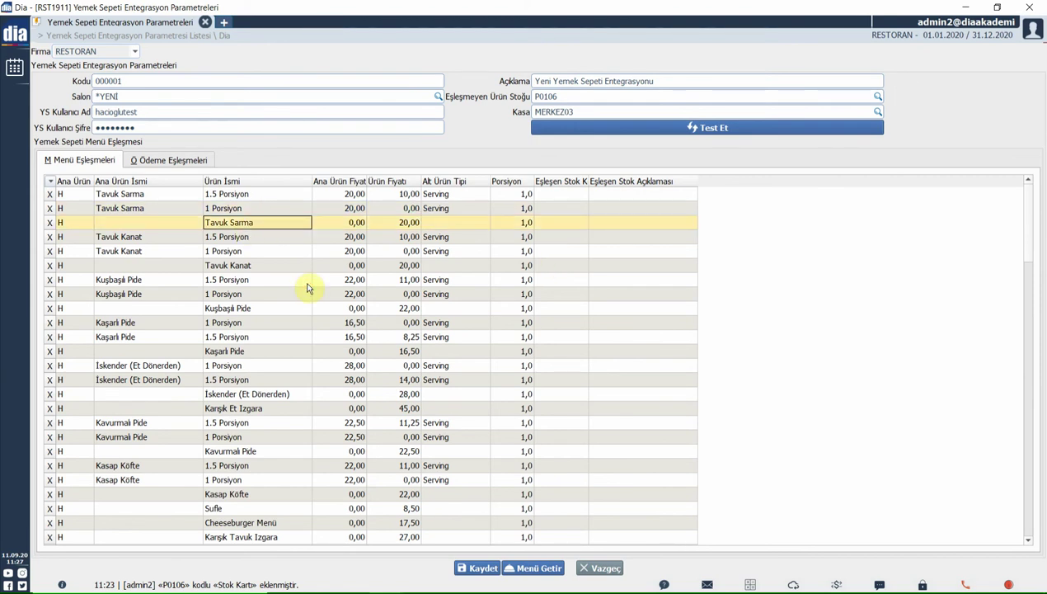
left_click(225, 211)
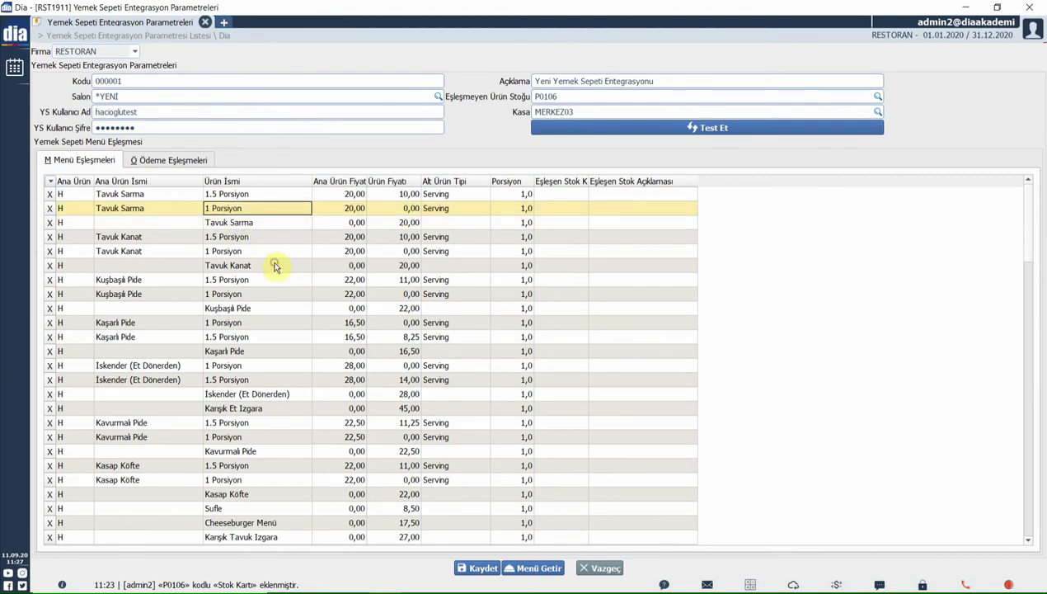
key("Up")
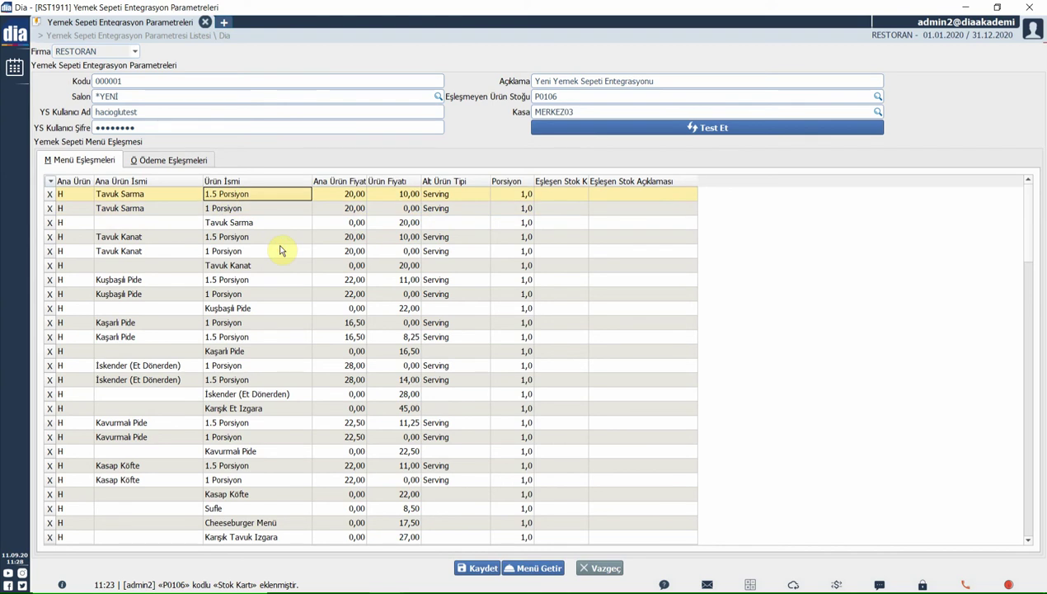
Step: Find the Künefe rows in the menu matchings and examine Kaymak's main product name and Alt Ürün Tipi alongside the Künefe product row
left_click(456, 465)
key("Down")
key("Down")
key("Down")
key("Down")
key("Down")
key("Down")
key("Down")
key("Down")
key("Down")
key("Down")
key("Down")
key("Down")
key("Down")
key("Down")
key("Down")
key("Down")
key("Down")
key("Down")
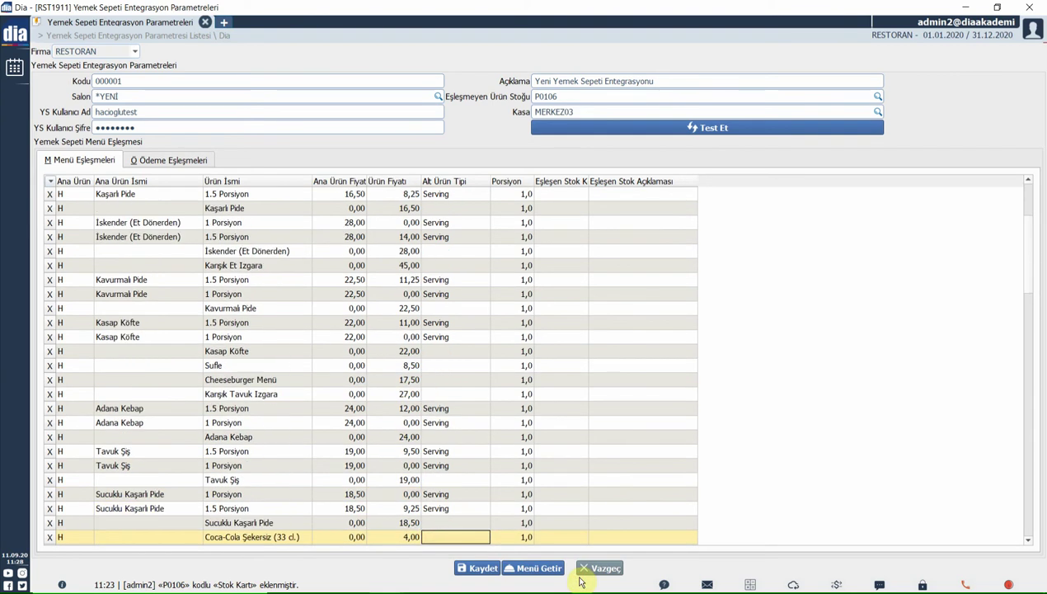
key("Up")
key("Up")
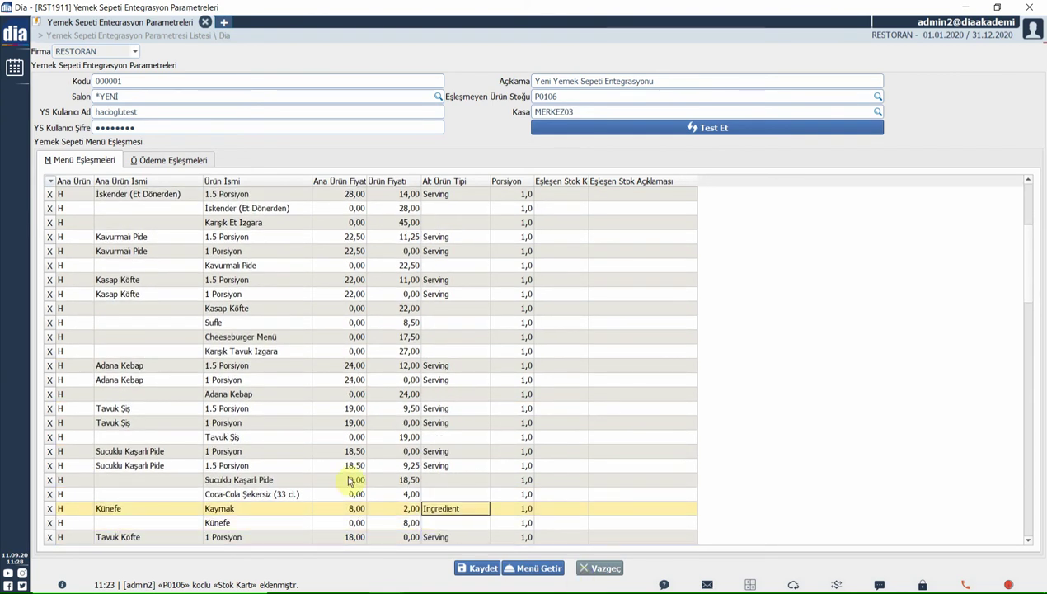
left_click(169, 508)
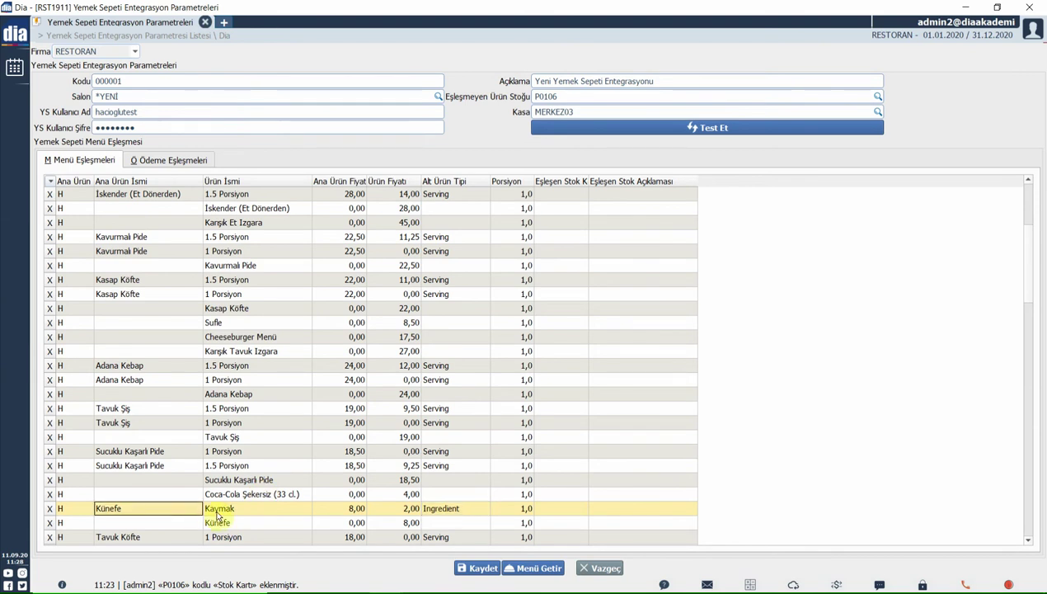
left_click(475, 512)
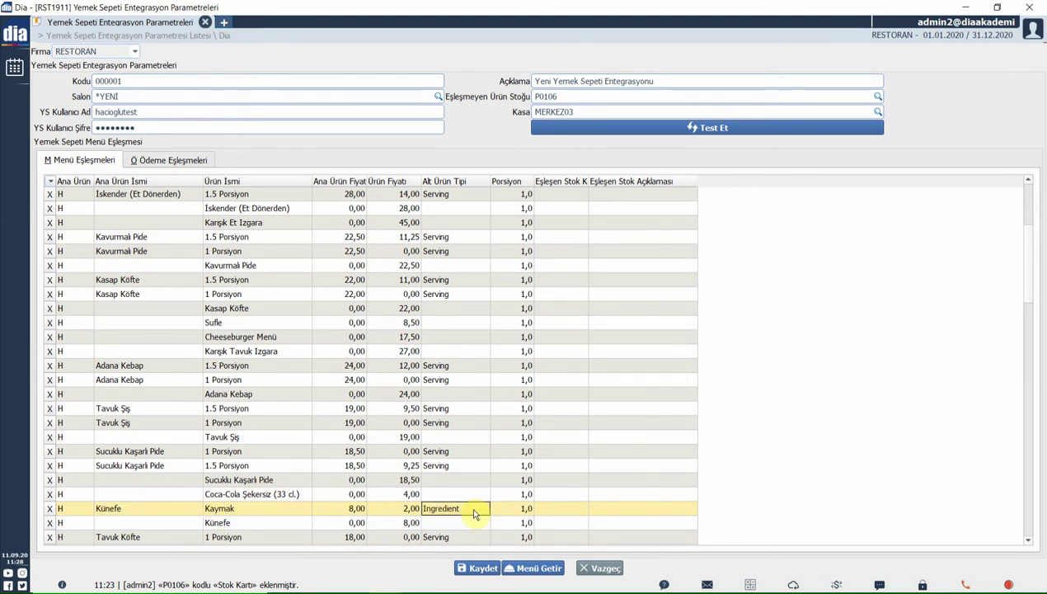
left_click(245, 526)
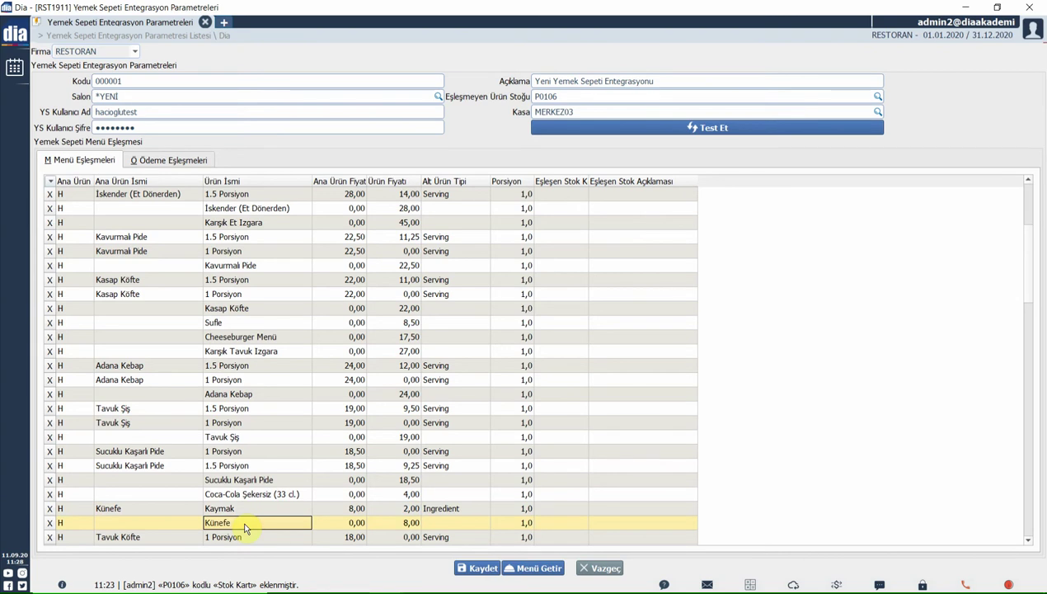
Step: Look further down the menu matchings from the Künefe product row to the Peymacun rows
left_click(385, 526)
key("Down")
key("Down")
key("Down")
key("Down")
key("Down")
key("Down")
key("Down")
key("Down")
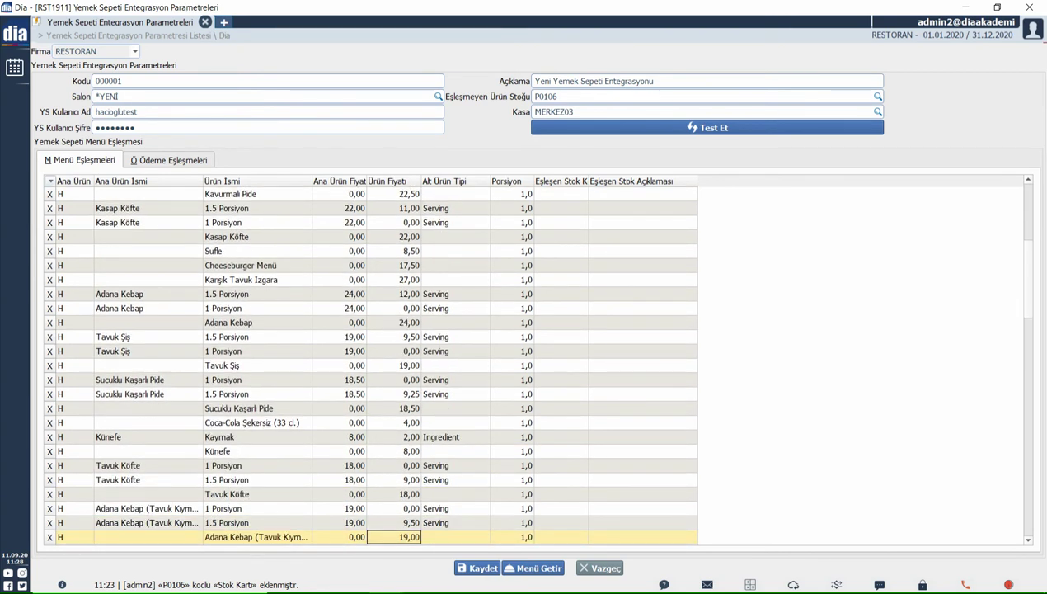
key("Down")
key("Down")
key("Down")
key("Down")
key("Down")
key("Down")
key("Down")
key("Down")
key("Down")
key("Down")
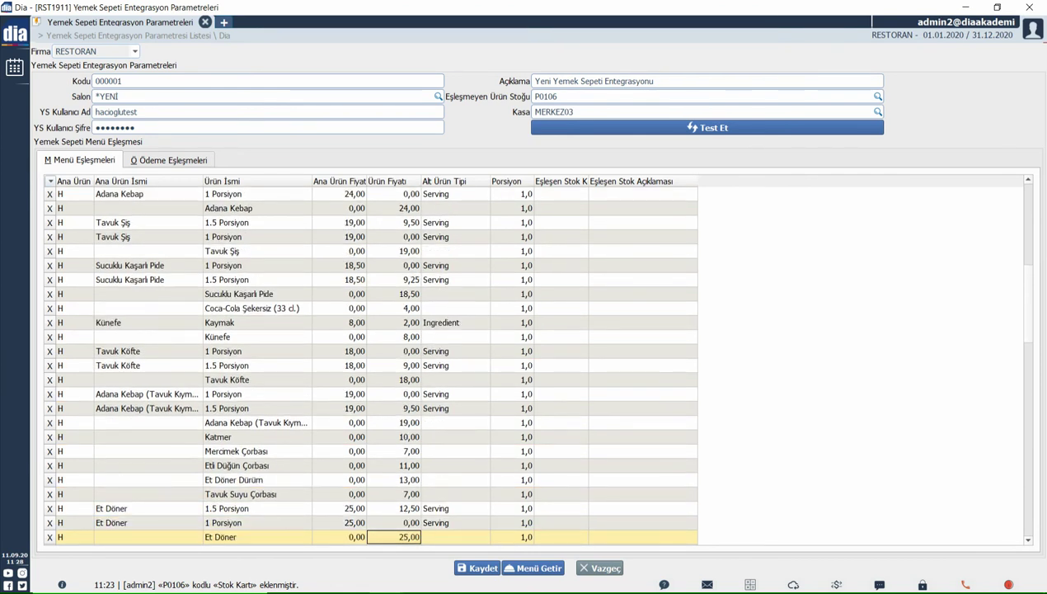
key("Down")
key("Down")
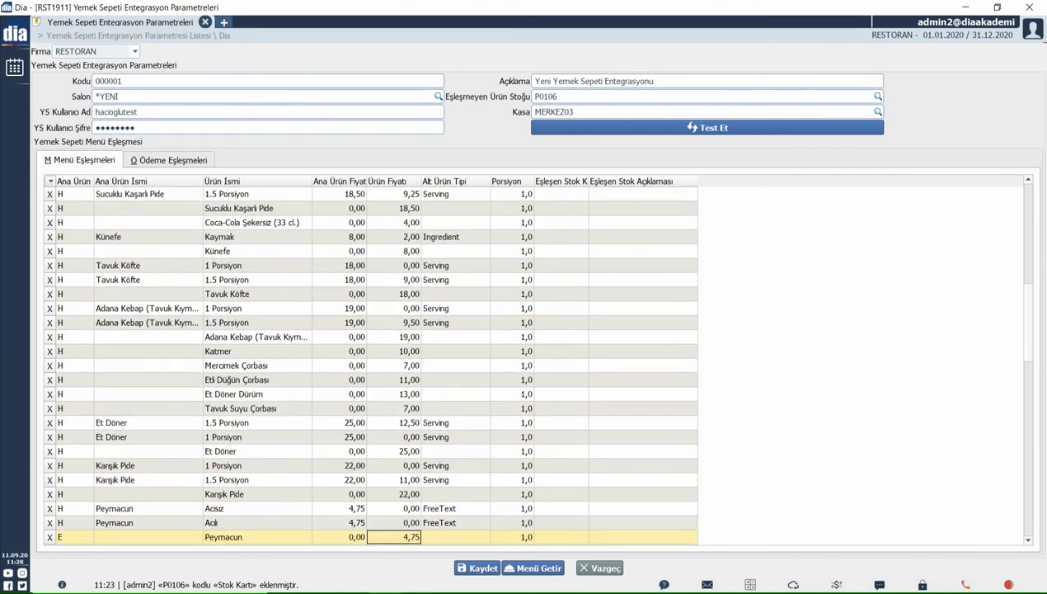
Step: Compare the Peymacun main product row with its Acısız and Acılı rows by product name, price and Alt Ürün Tipi
key("Up")
key("Down")
key("Left")
key("Left")
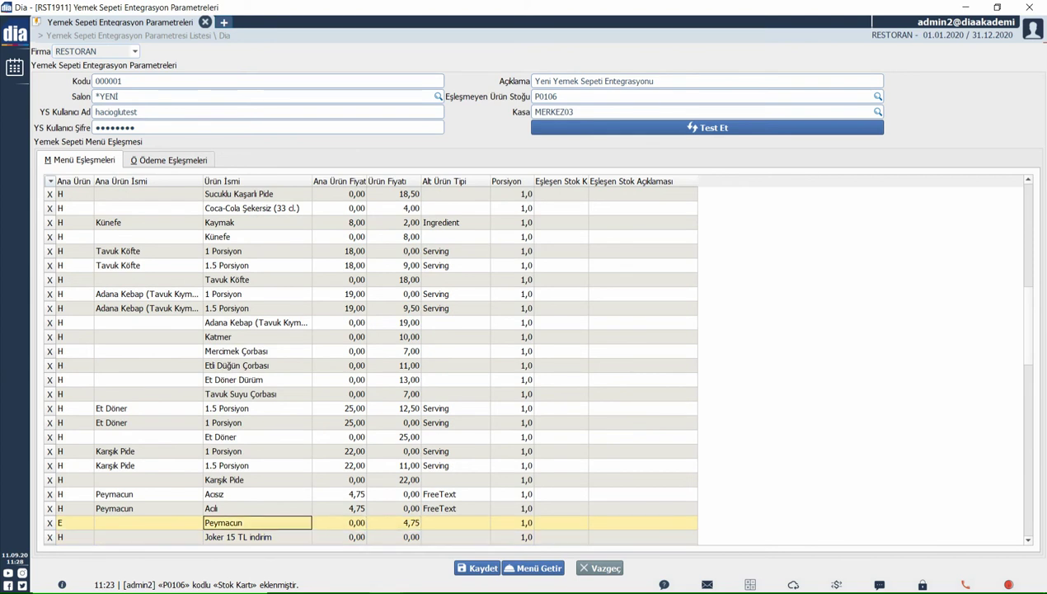
key("Up")
key("Up")
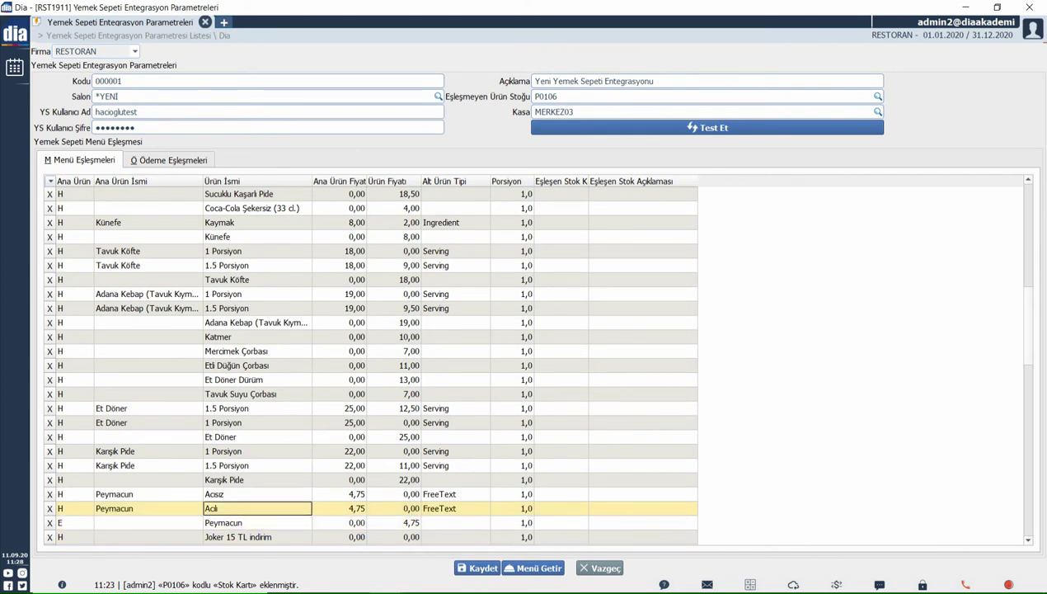
key("Down")
key("Right")
key("Right")
key("Right")
key("Up")
key("Down")
key("Right")
key("Right")
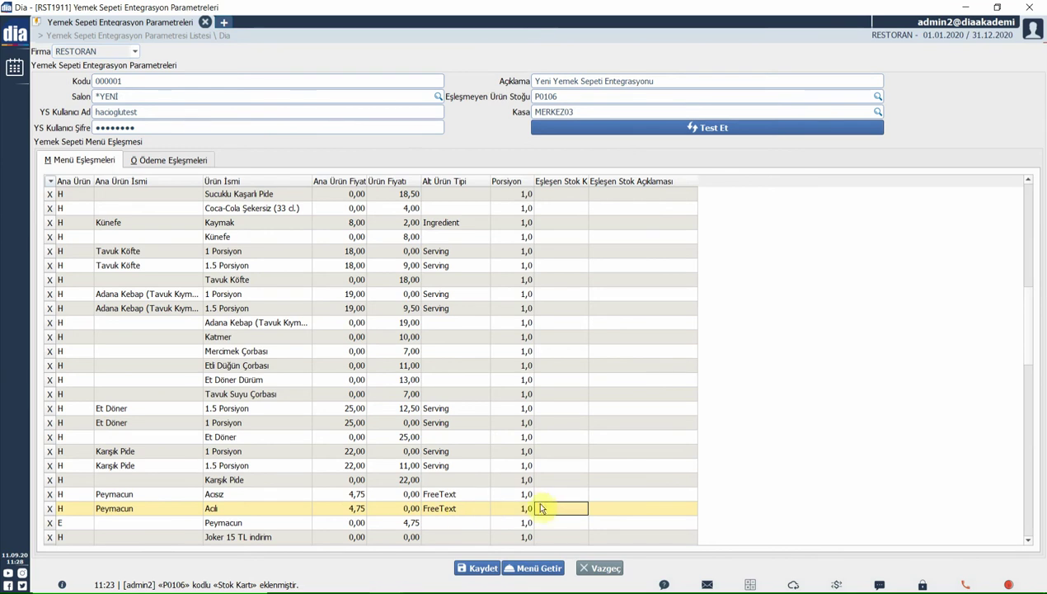
Step: Match the Peymacun main product row to the PEYMACUN stock card (P0073), filtering the stock list by PEYM
left_click(598, 494)
left_click(582, 498)
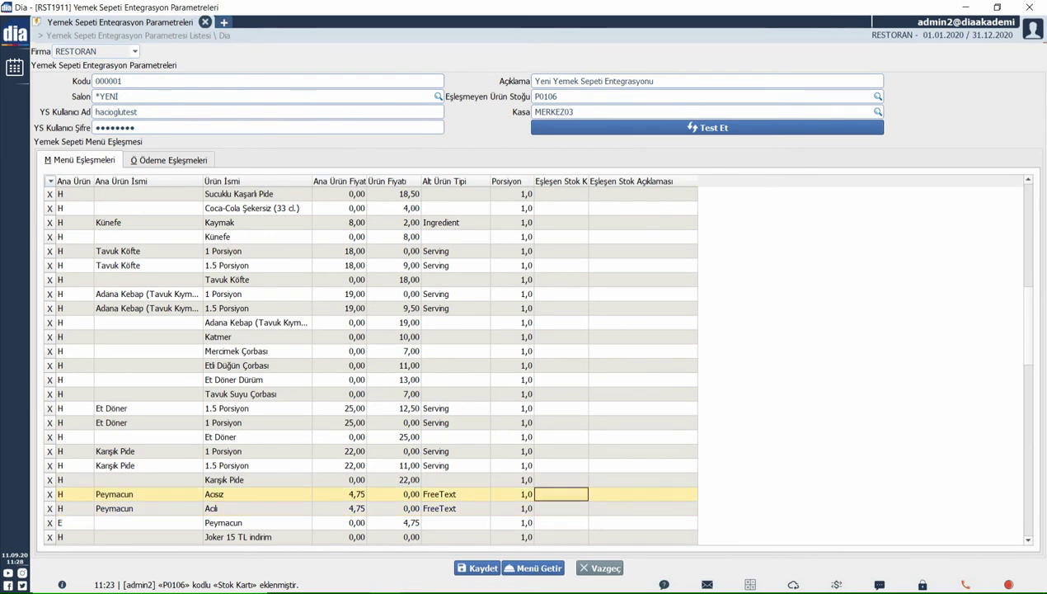
left_click(563, 508)
left_click(583, 522)
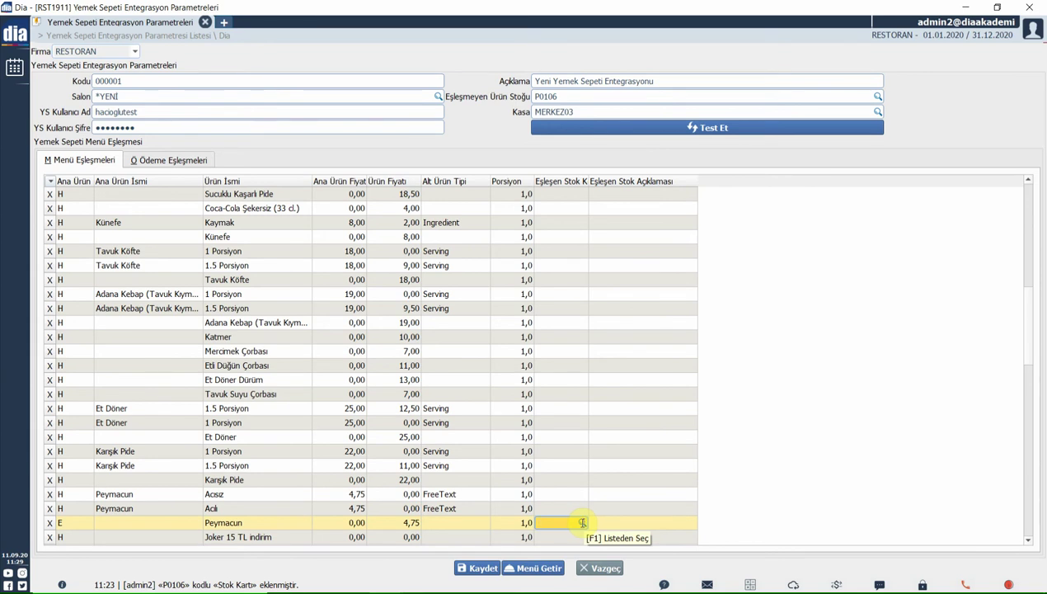
key("F1")
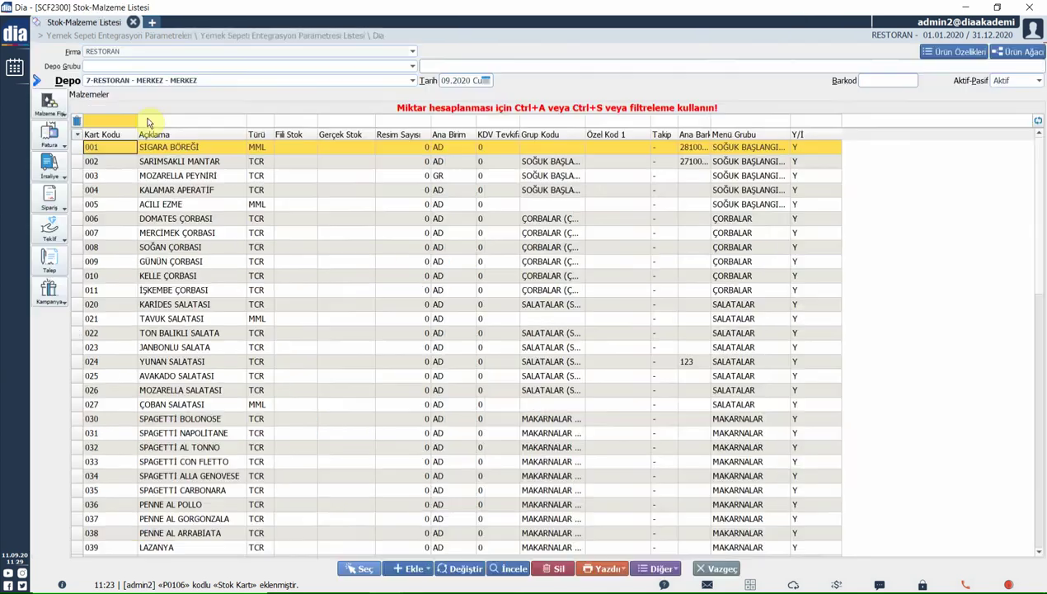
type("PEYM")
double_click(164, 136)
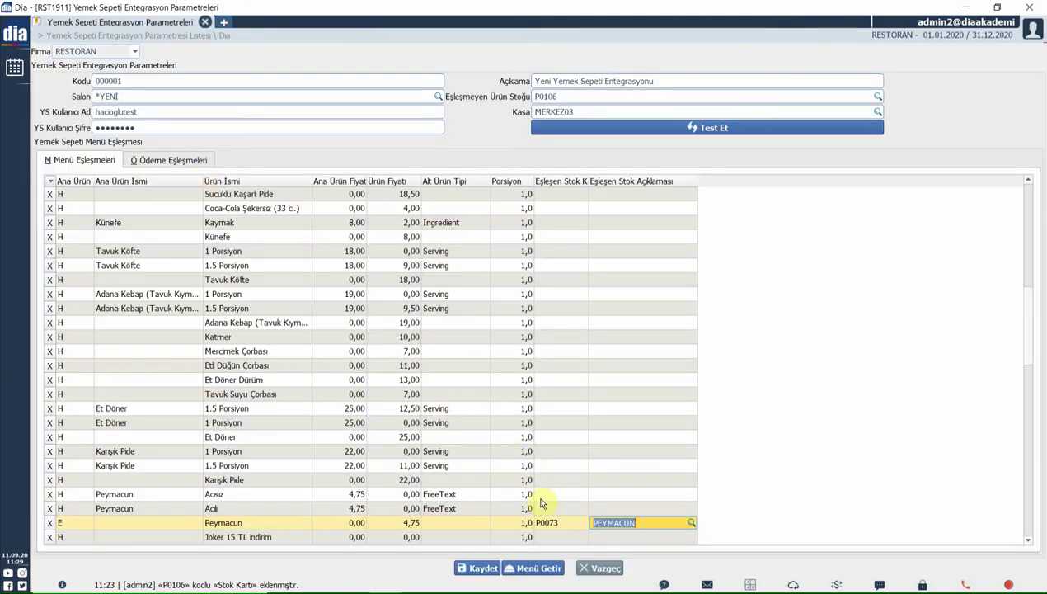
Step: Match Peymacun's Acılı row to the ACILI PEYMACUN stock card (P0107) and check it against the main product row's match
left_click(544, 508)
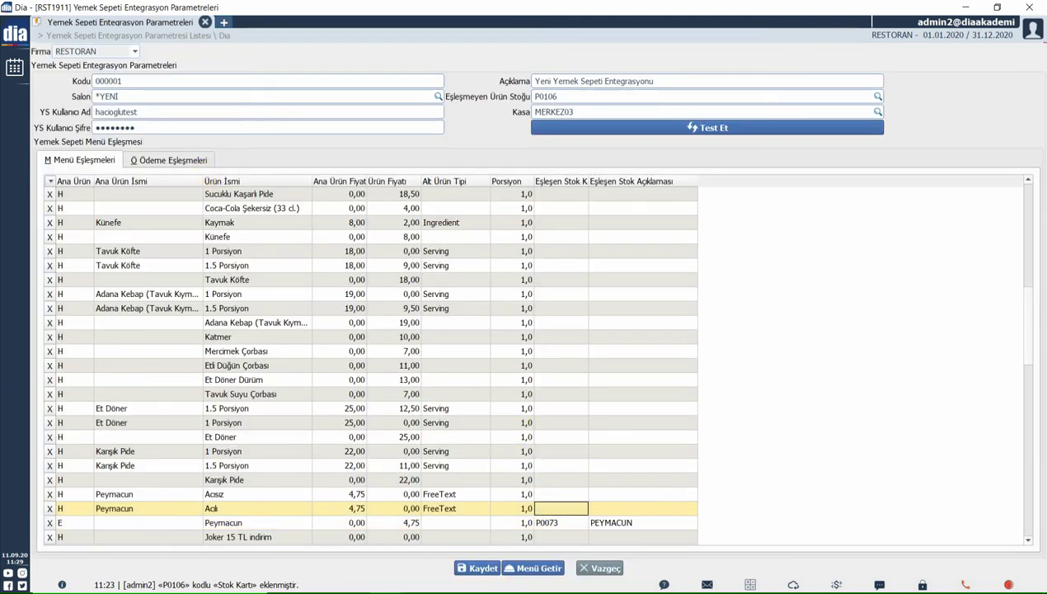
left_click(551, 493)
left_click(559, 507)
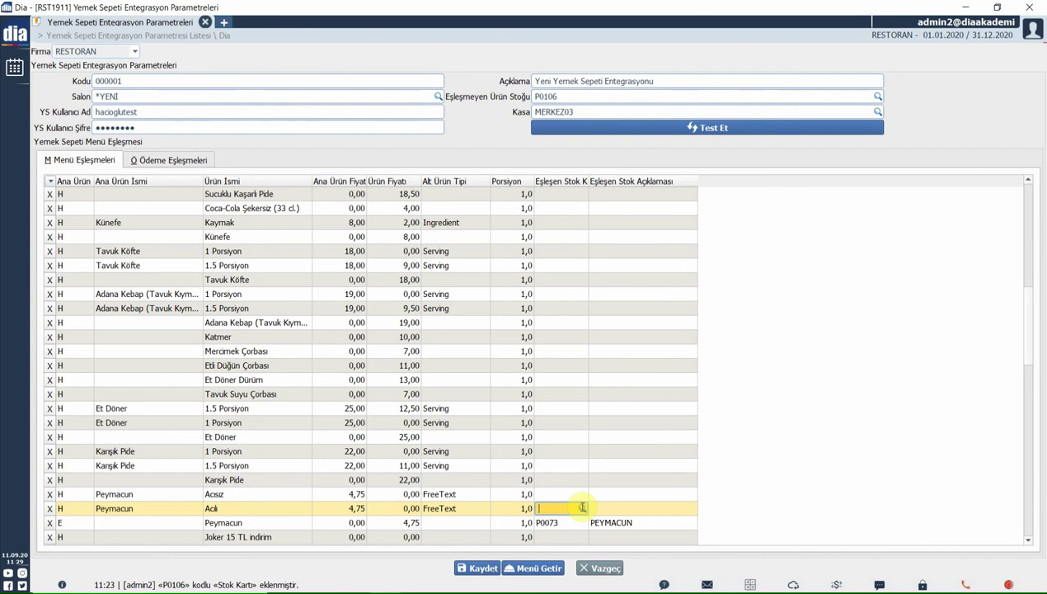
left_click(572, 507)
left_click(582, 508)
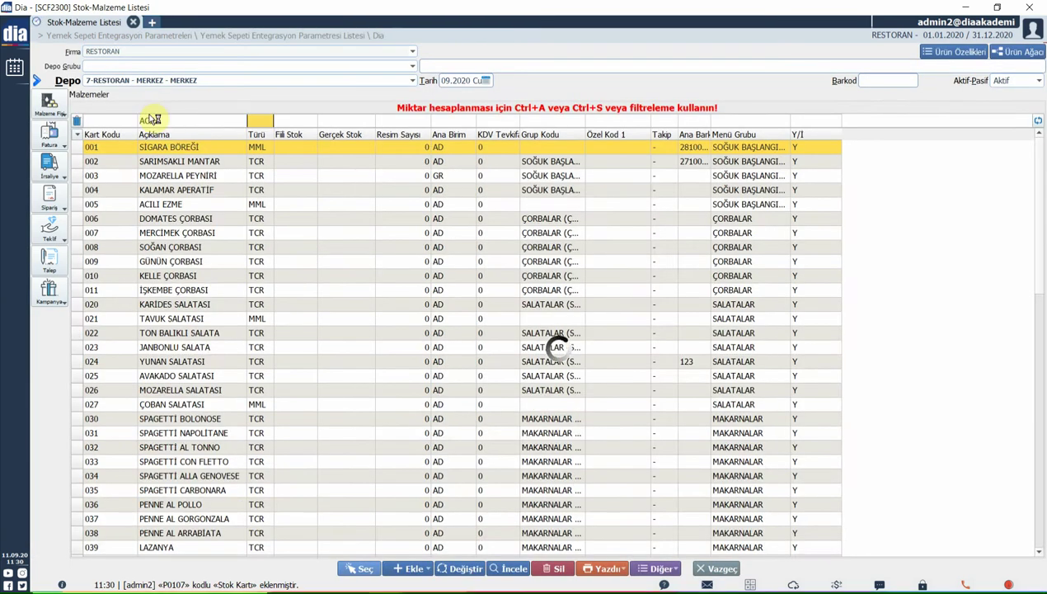
double_click(154, 150)
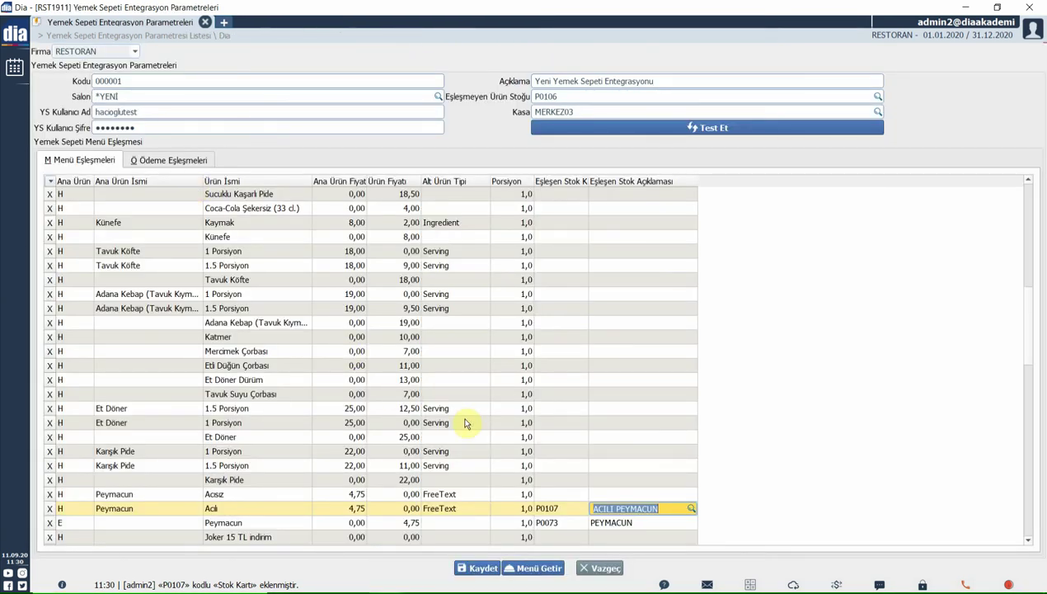
left_click(511, 437)
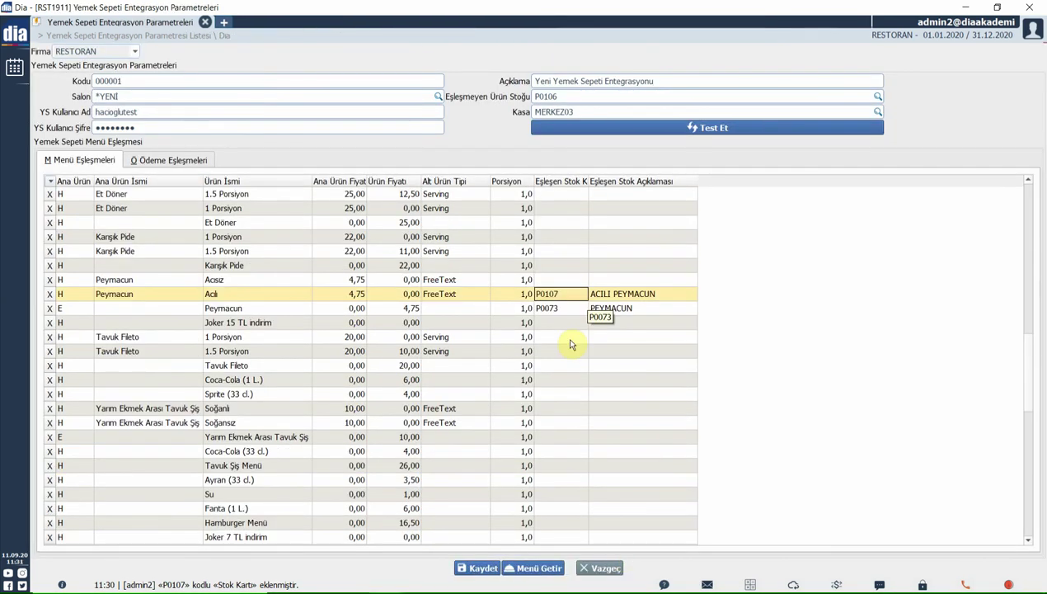
left_click(555, 310)
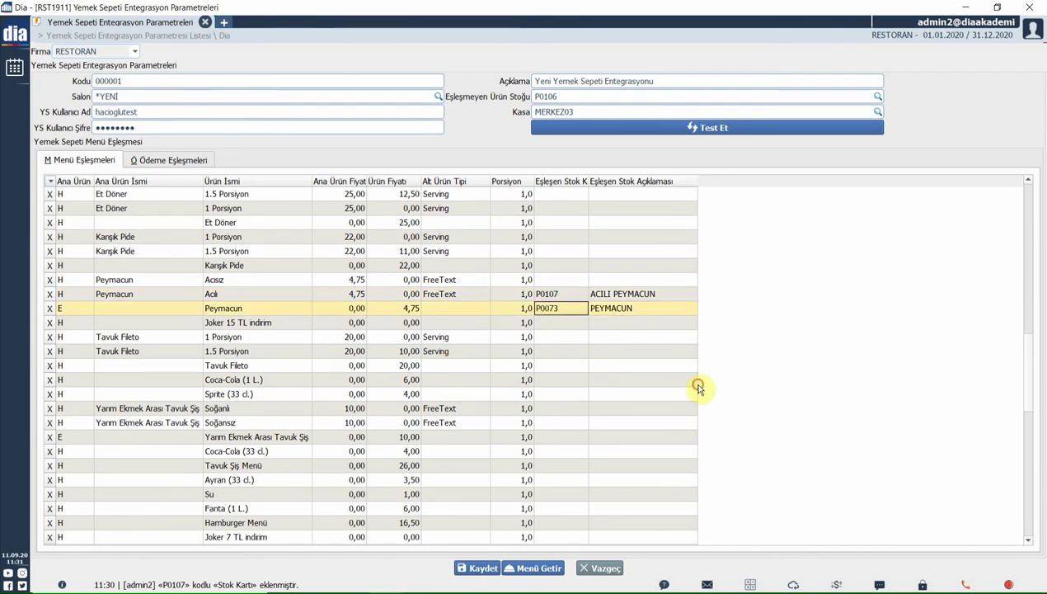
key("Up")
key("Down")
Step: In the payment matchings, assign payment plan 000001 NAKİT to the Peşin payment type
left_click(169, 160)
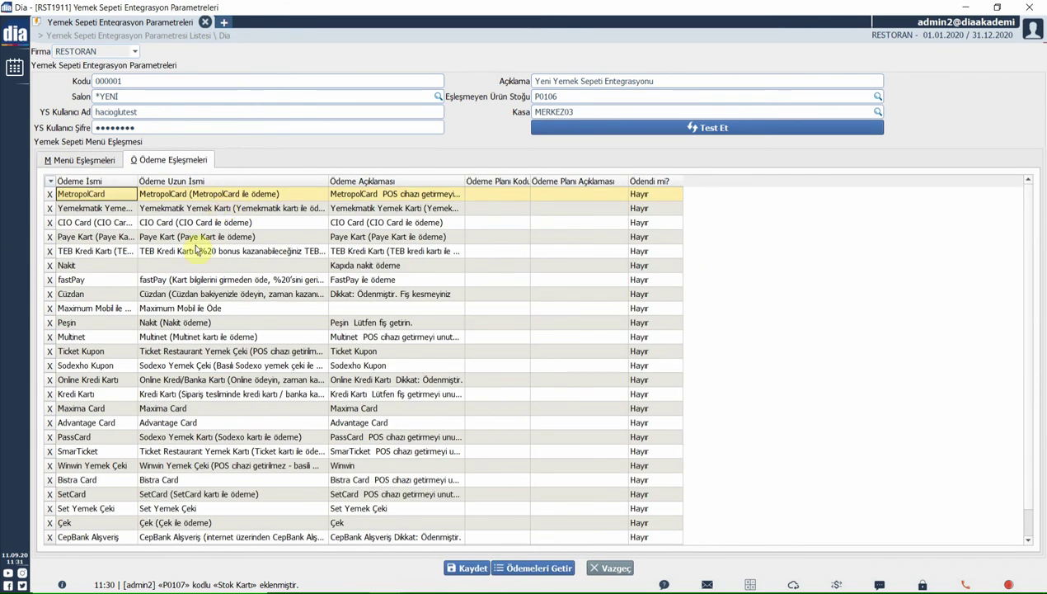
left_click(223, 437)
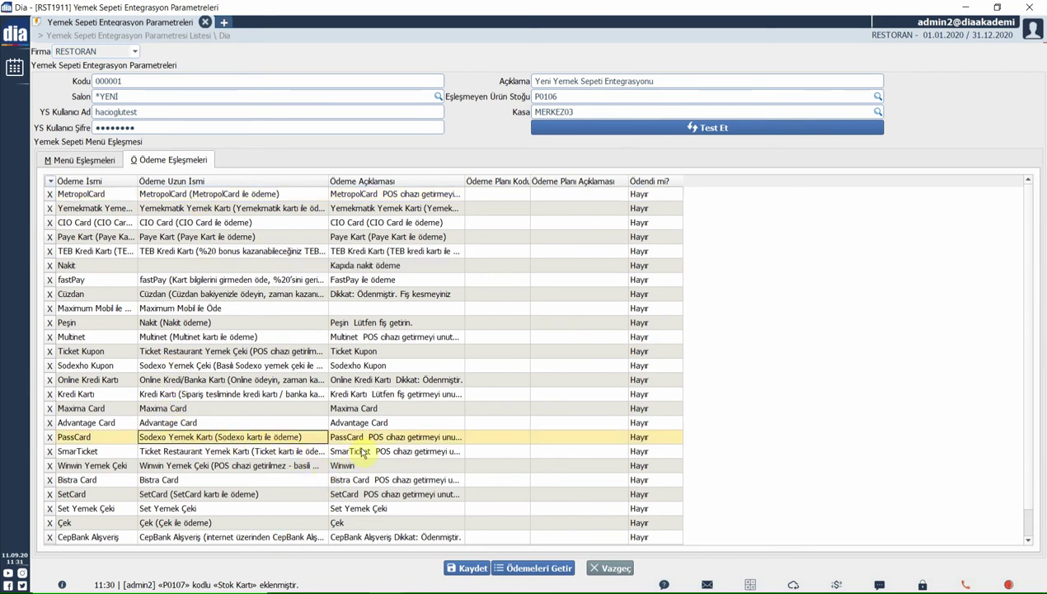
left_click(494, 336)
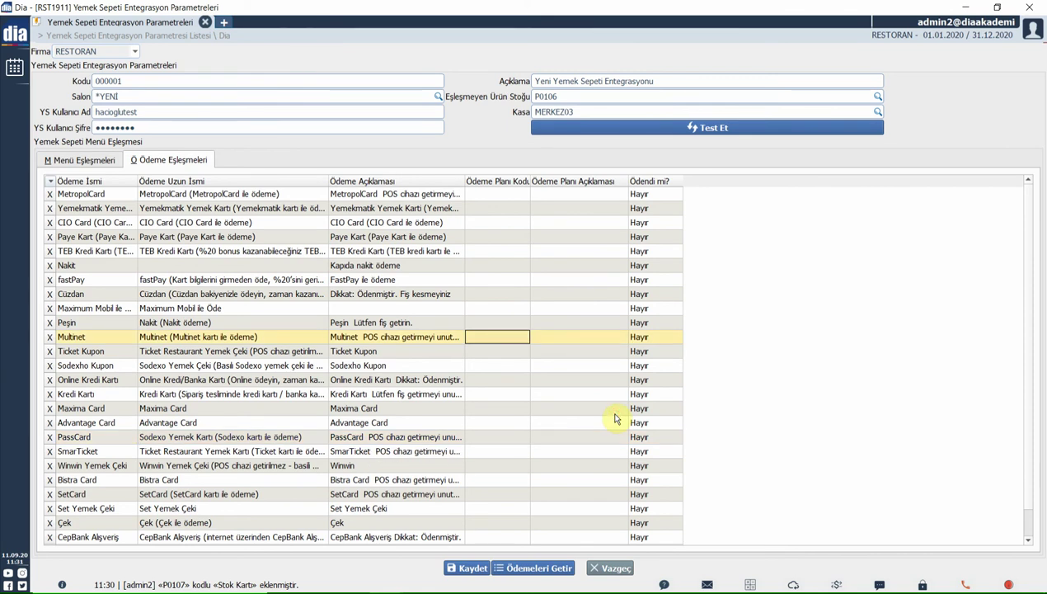
left_click(495, 322)
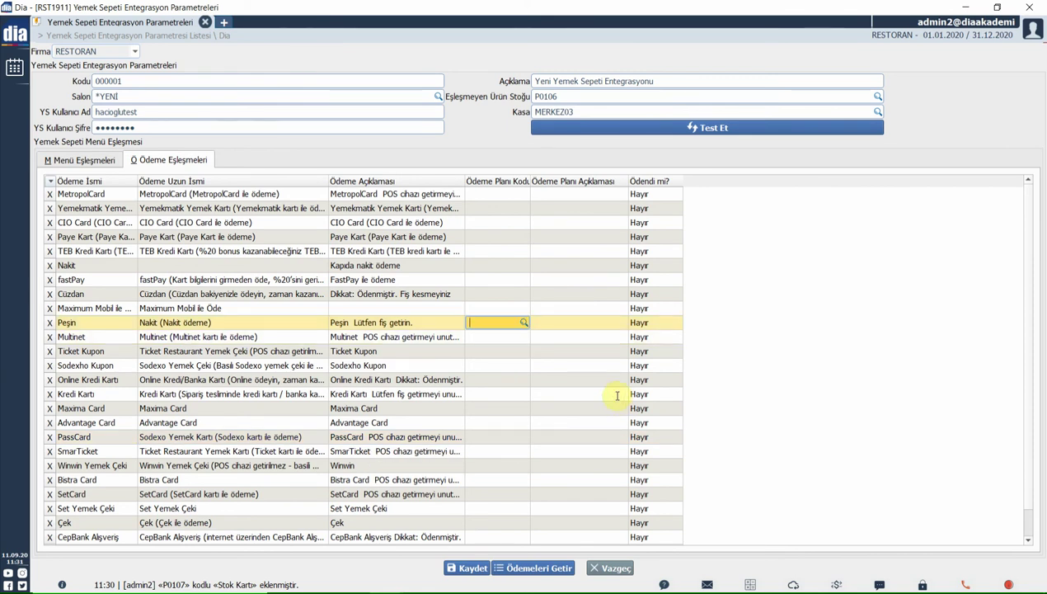
left_click(525, 322)
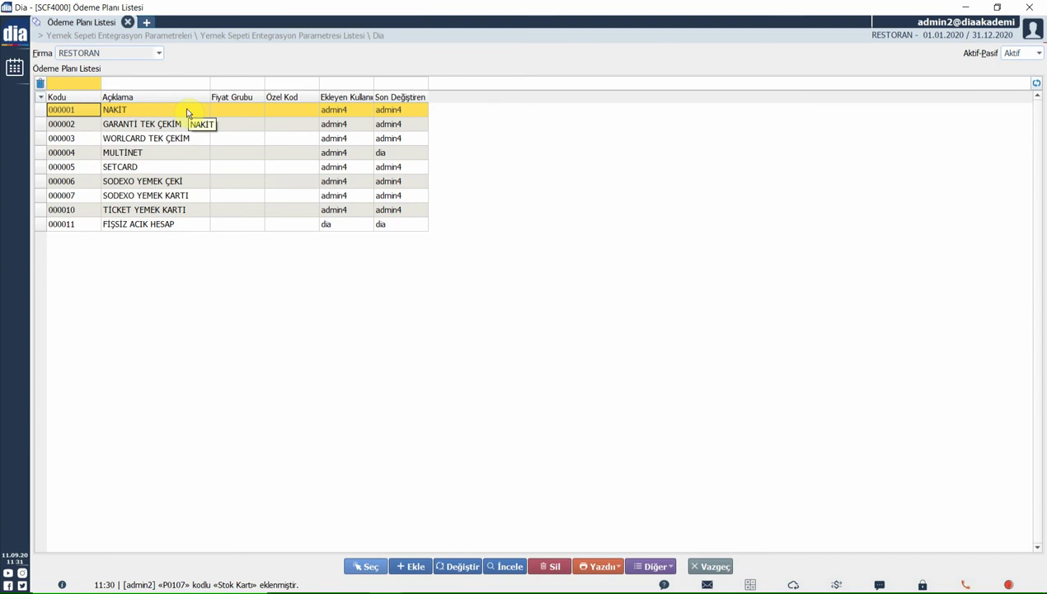
key("Return")
Step: Assign payment plan 000012 ONLİNE ÖDEME to the fastPay payment type and set its Ödendi mi? value to Evet
left_click(522, 338)
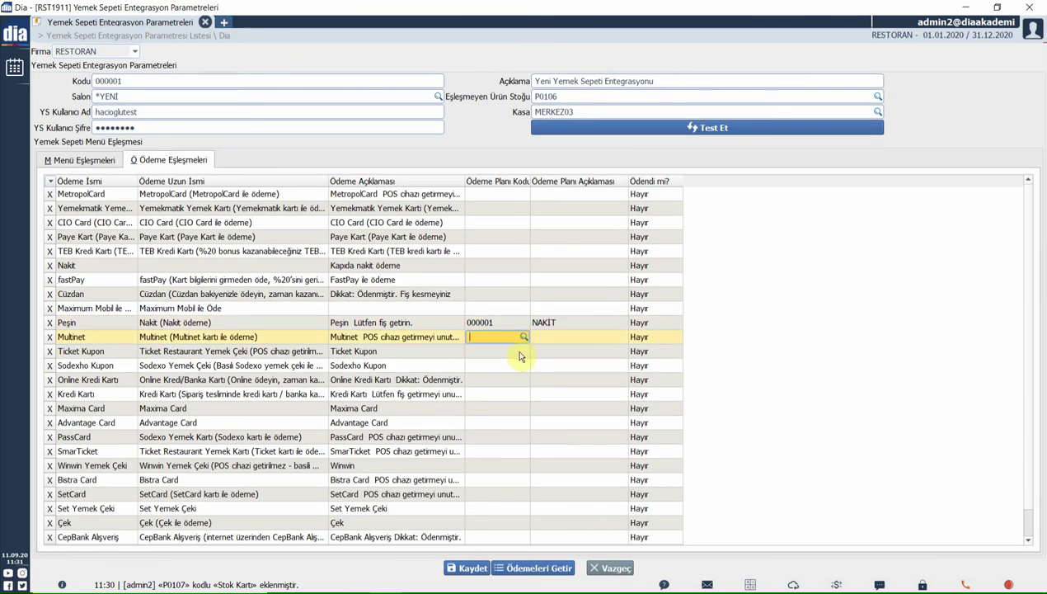
left_click(436, 238)
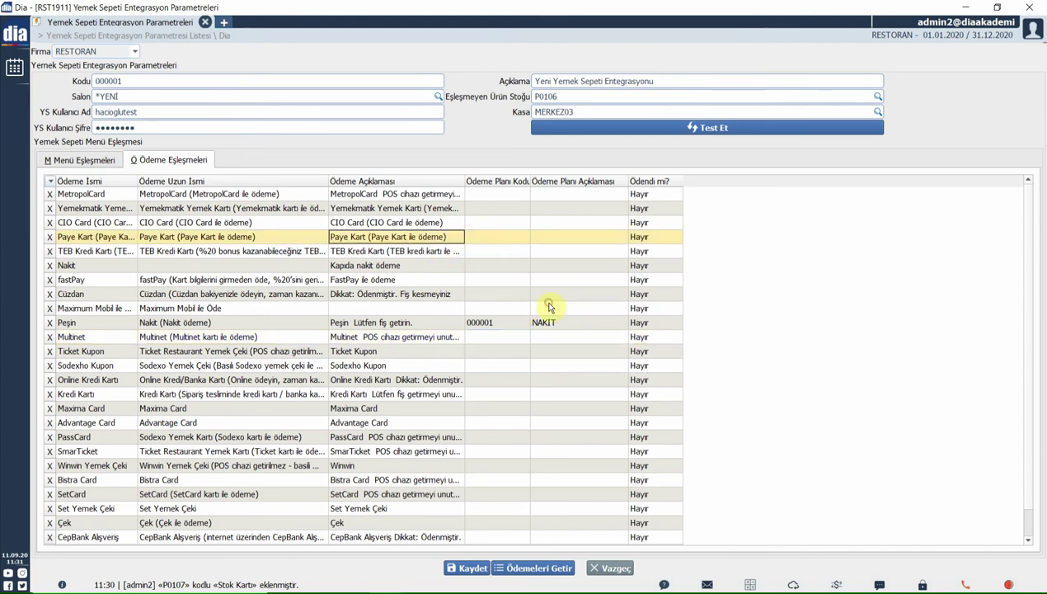
left_click(509, 235)
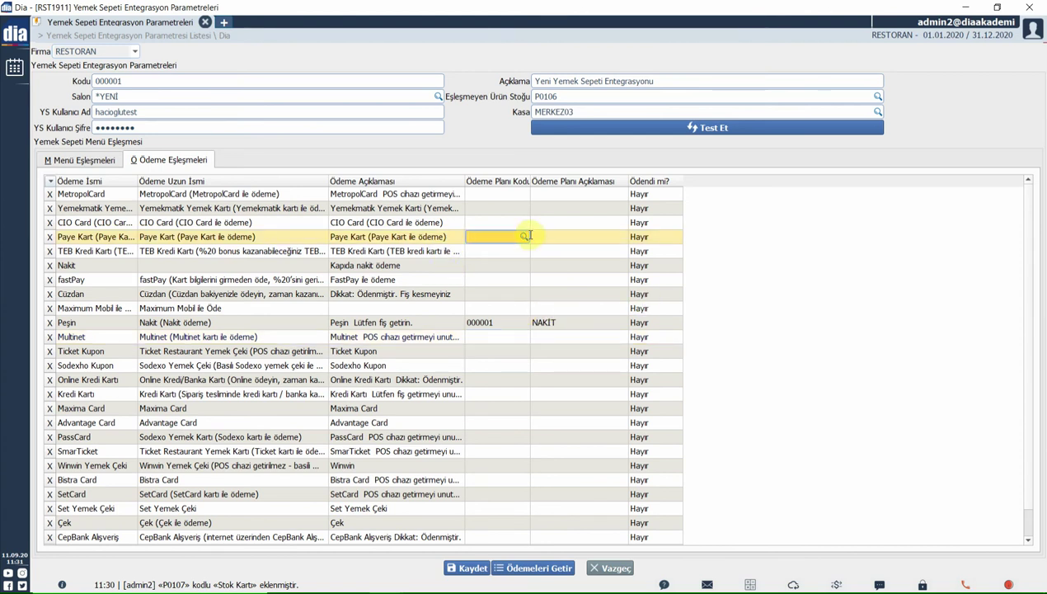
left_click(525, 279)
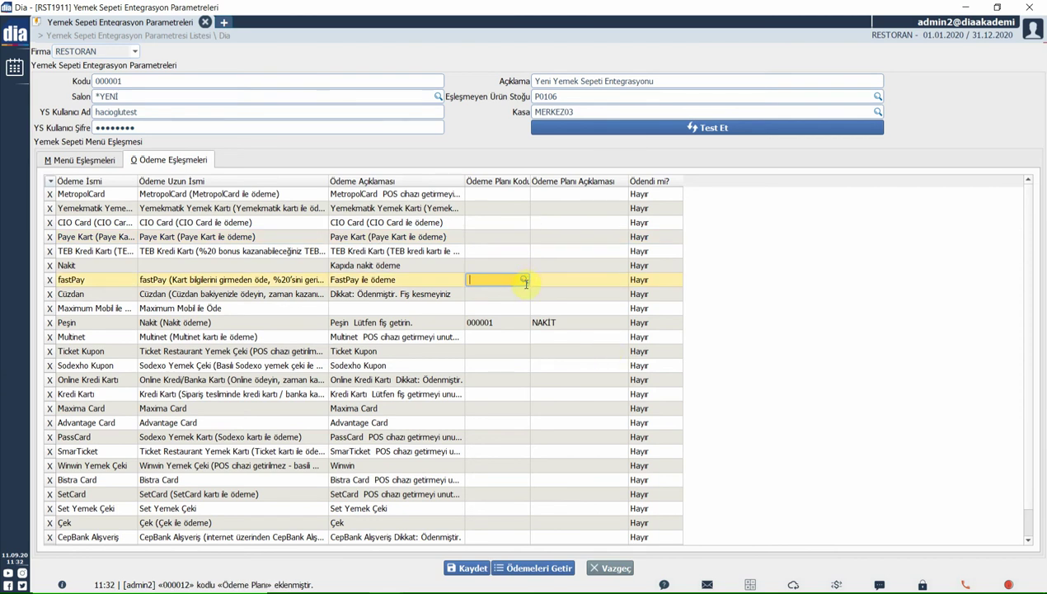
left_click(526, 280)
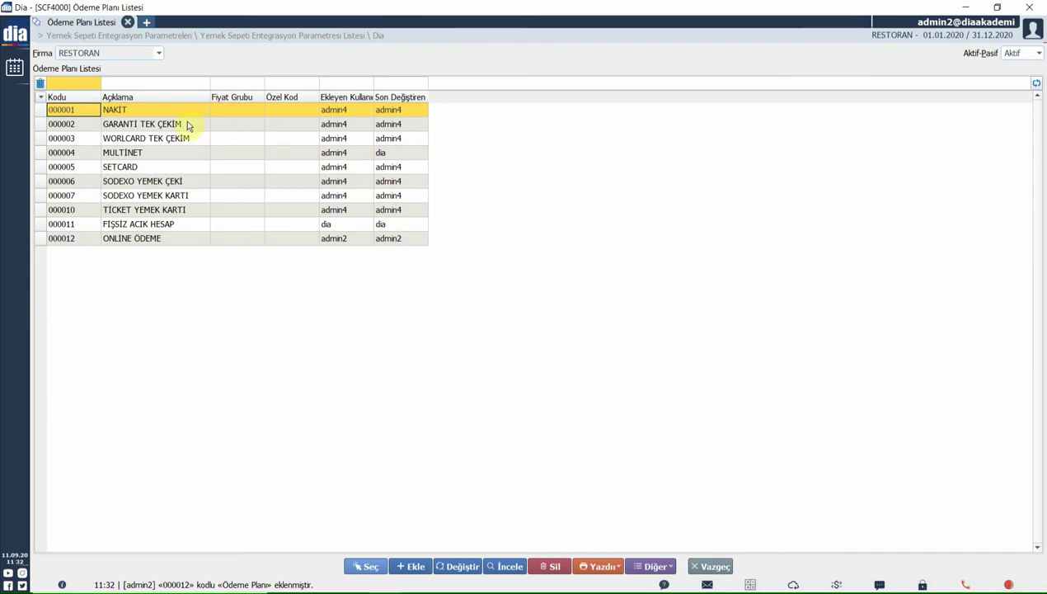
double_click(145, 239)
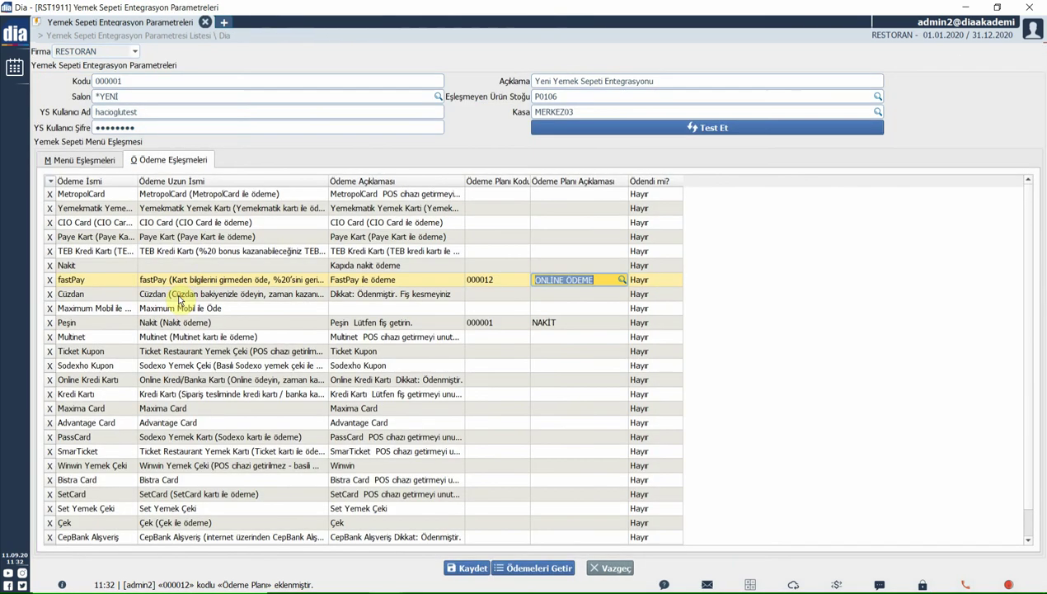
left_click(672, 278)
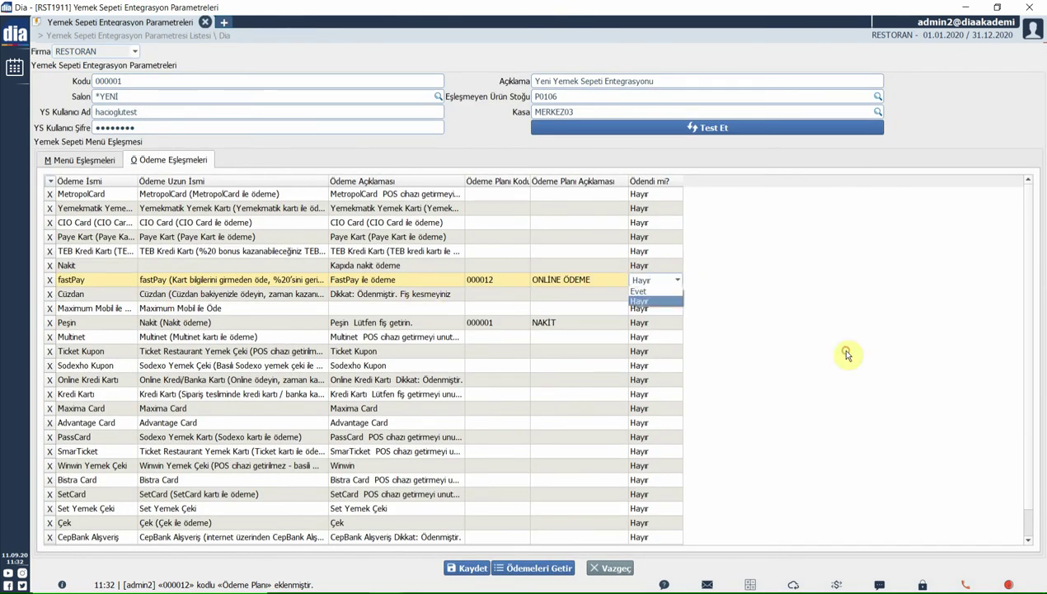
key("Up")
key("Return")
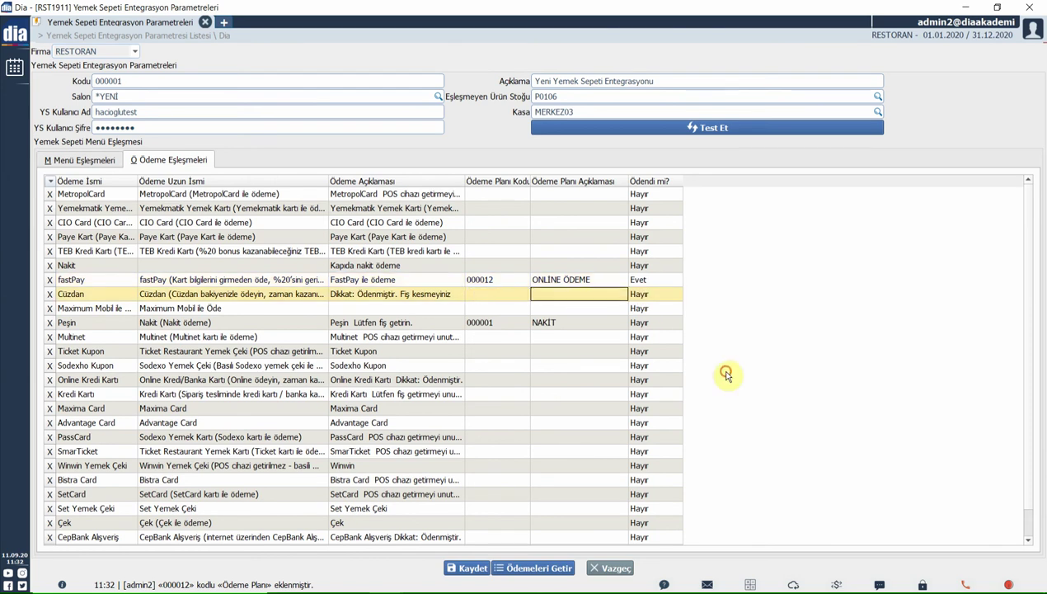
Step: Test the integration parameters and save the Yemek Sepeti integration record
left_click(555, 395)
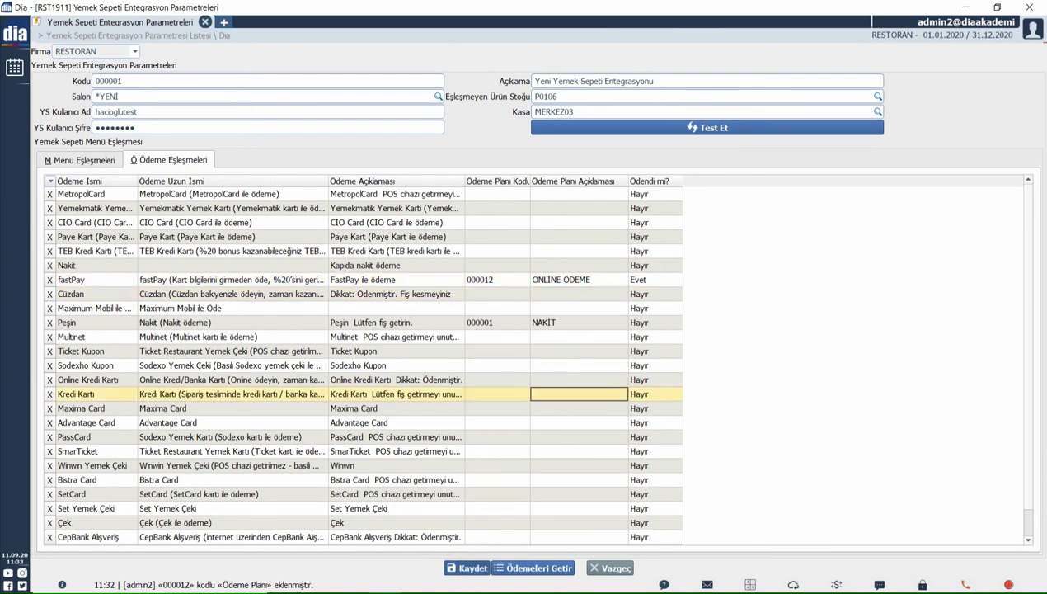
left_click(468, 567)
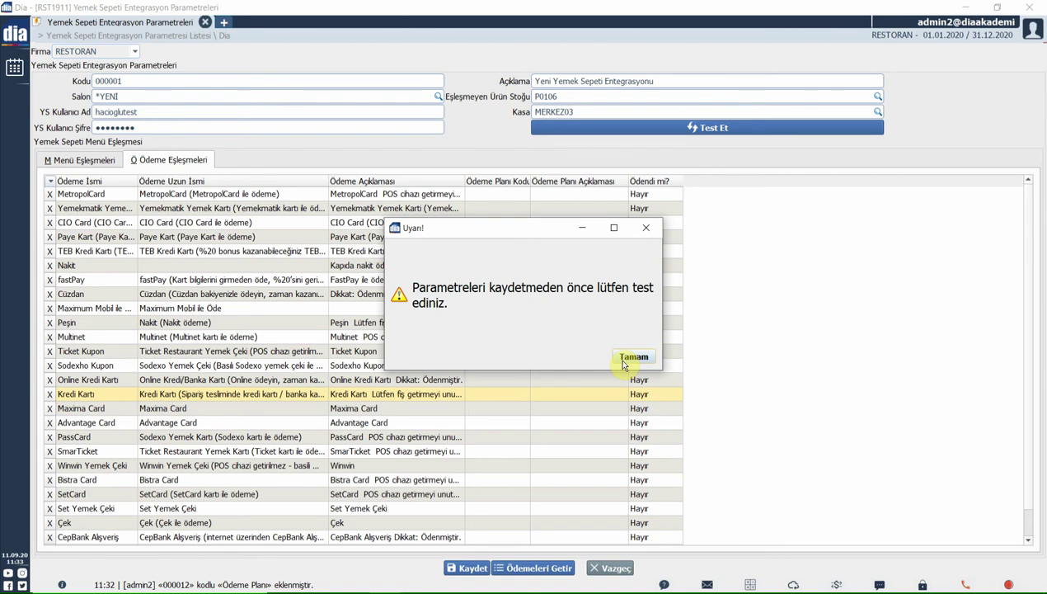
key("Return")
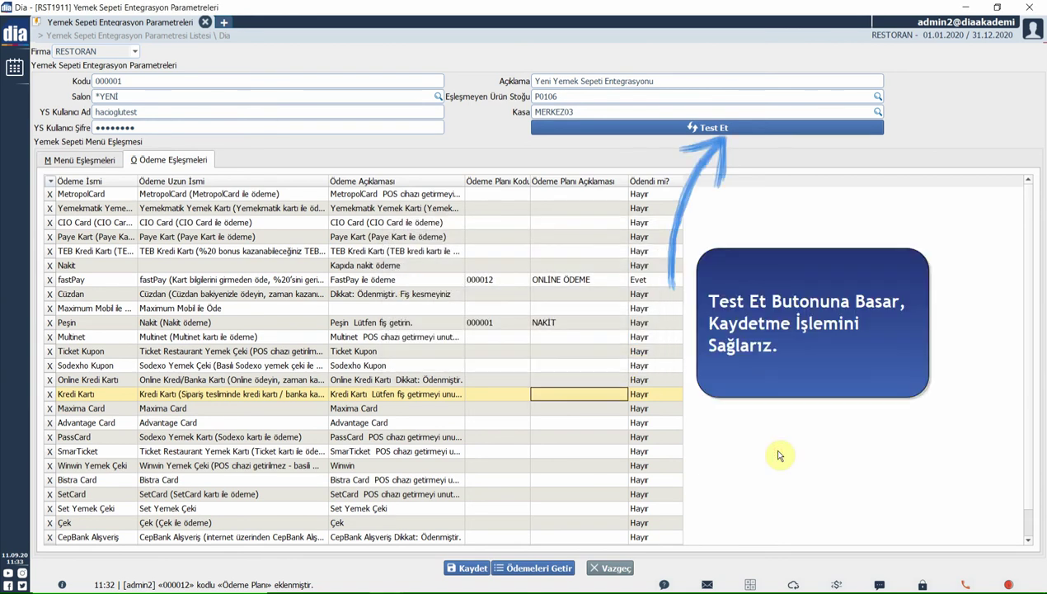
key("ctrl+s")
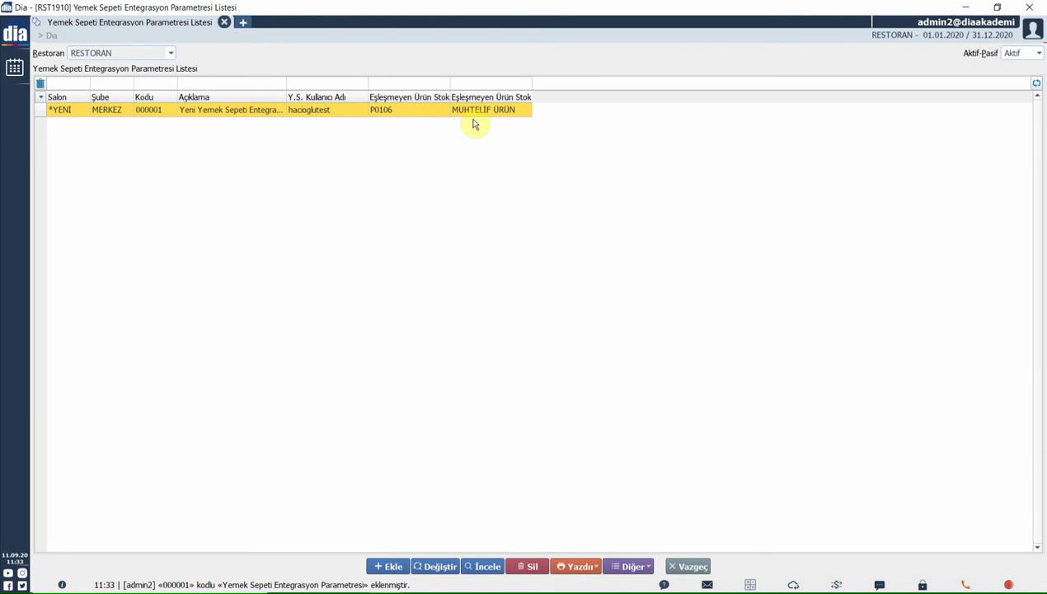
Step: Open the Sunucu Görev Yönetimi screen in a new tab and widen the Görev Adı column to show the full task names
left_click(242, 22)
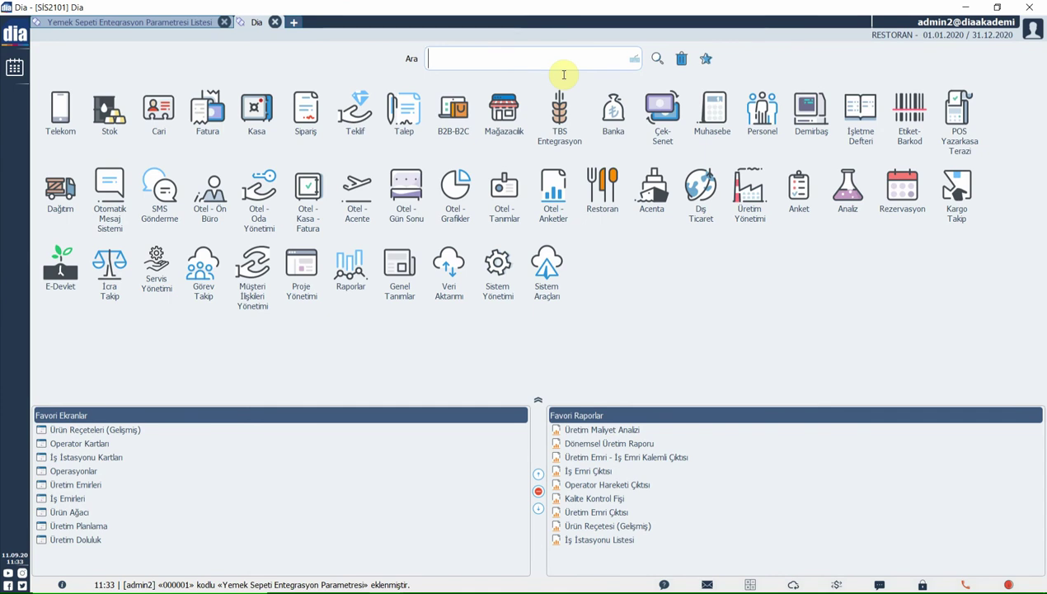
type("SUNUCU GÖ")
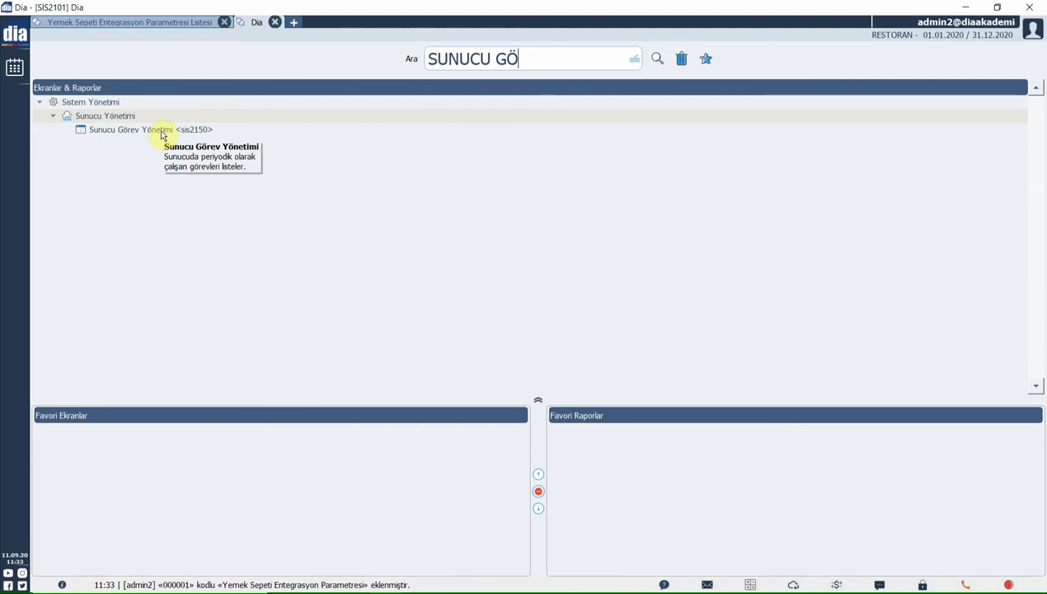
double_click(163, 132)
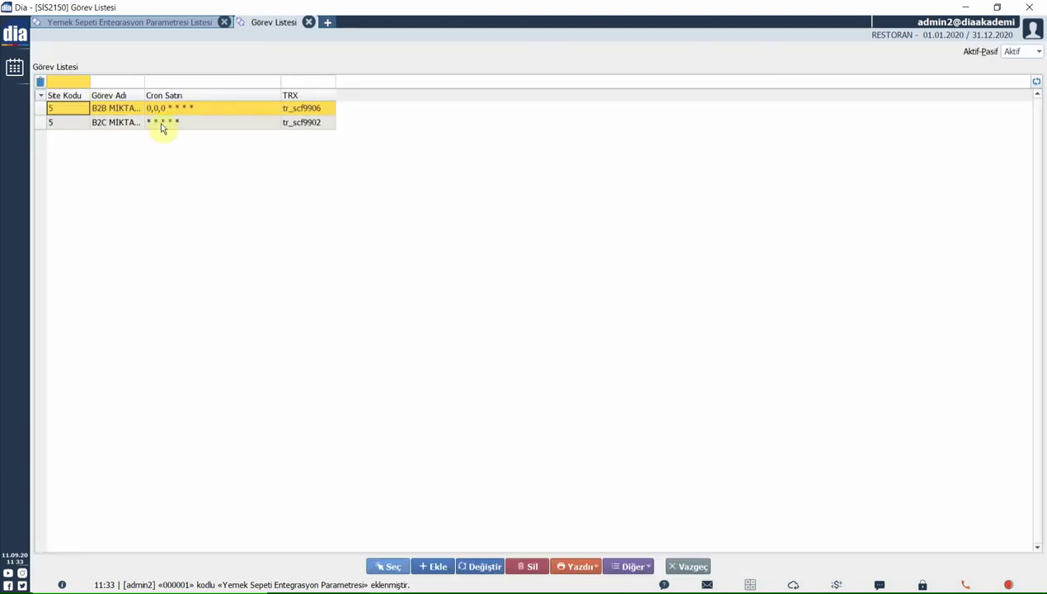
left_click_drag(144, 91, 235, 94)
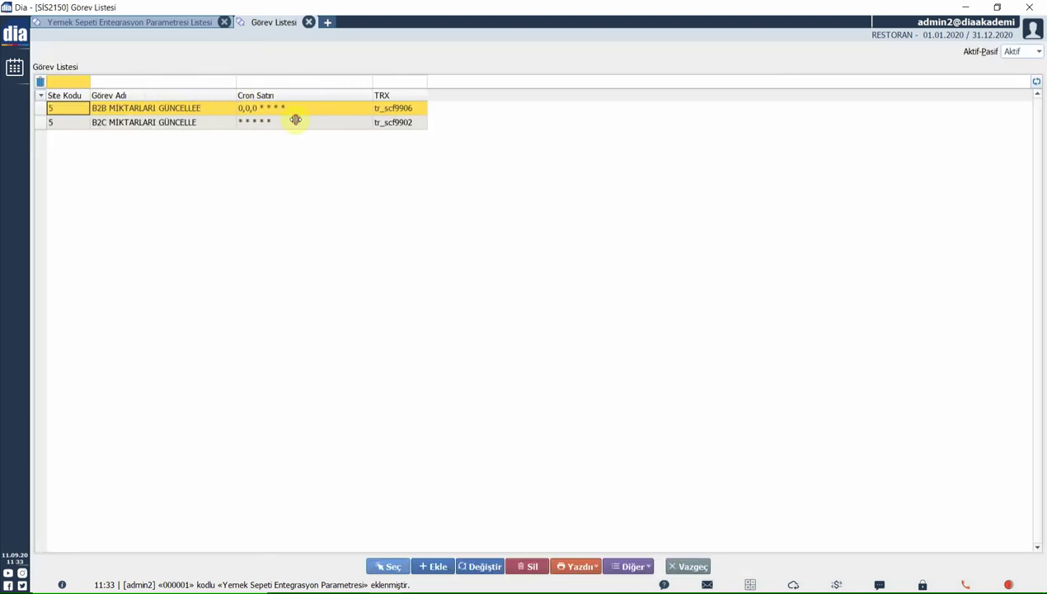
Step: Add an active server task from the Yemek Sepeti Siparişlerini Kontrol Et example and save it
left_click(426, 567)
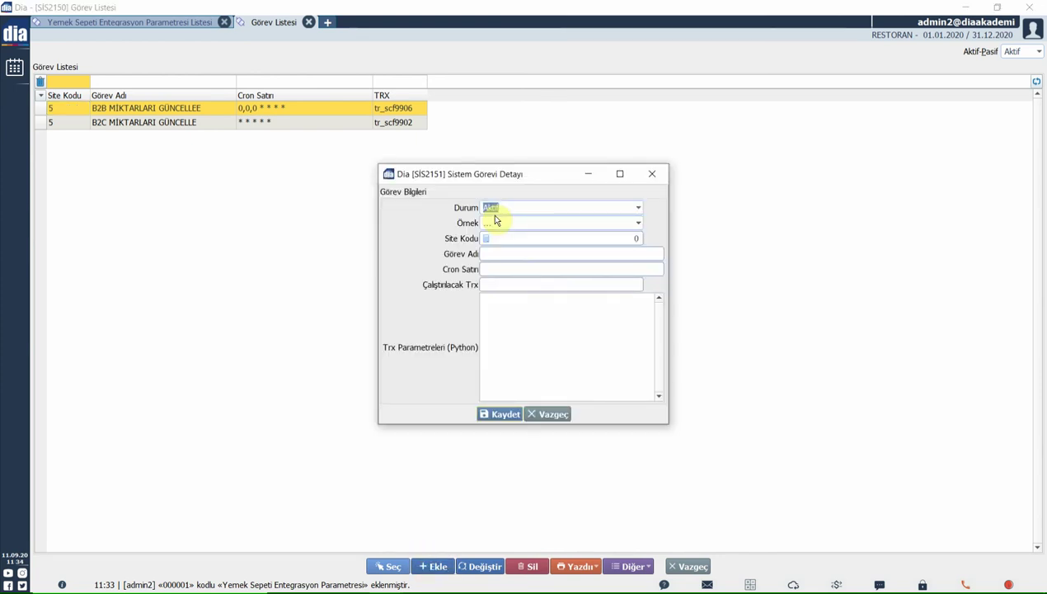
left_click(489, 228)
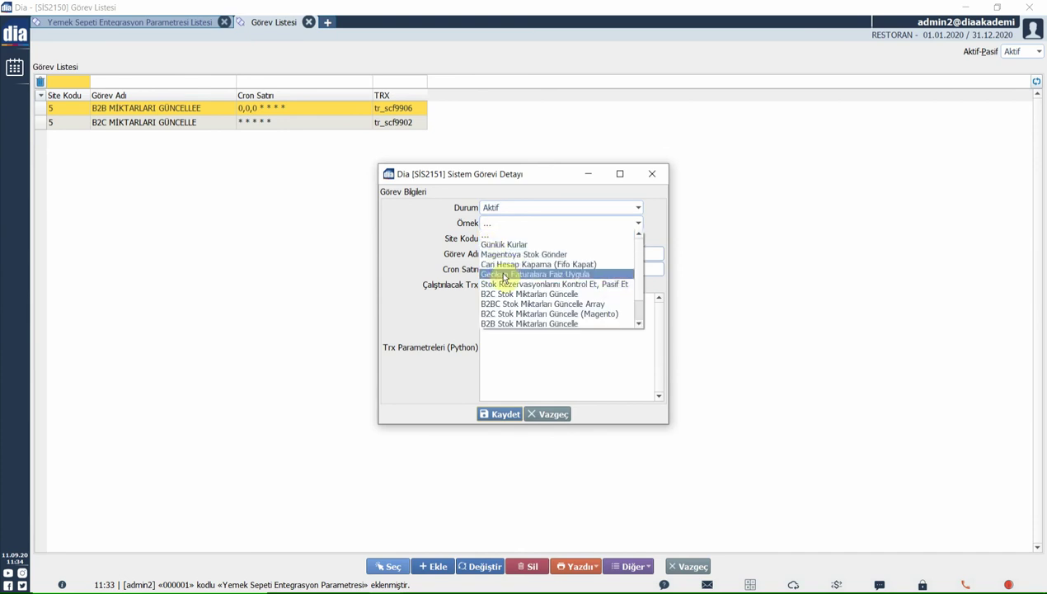
left_click(638, 323)
left_click(638, 324)
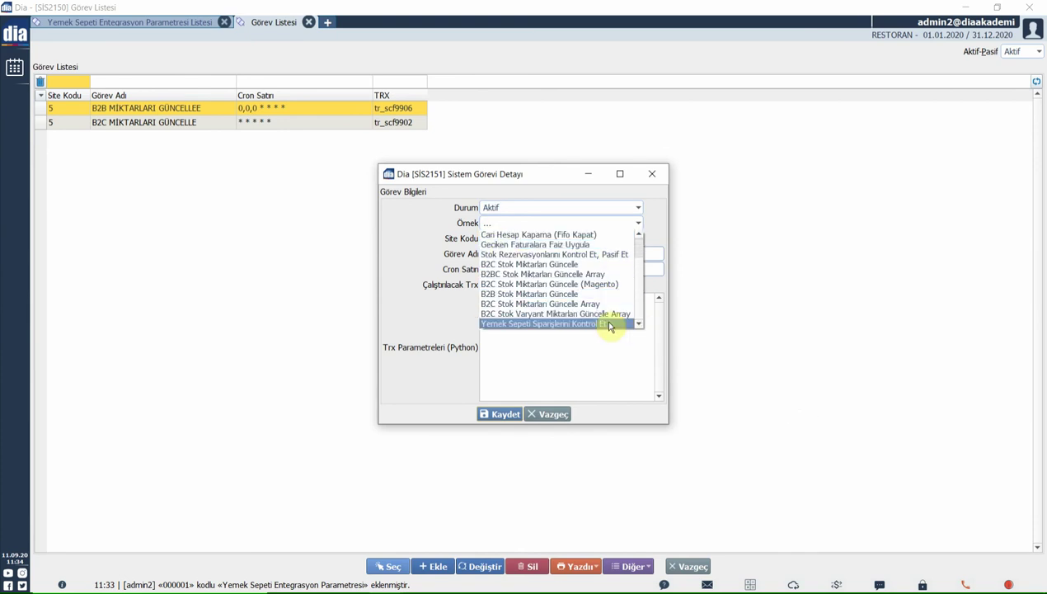
left_click(610, 324)
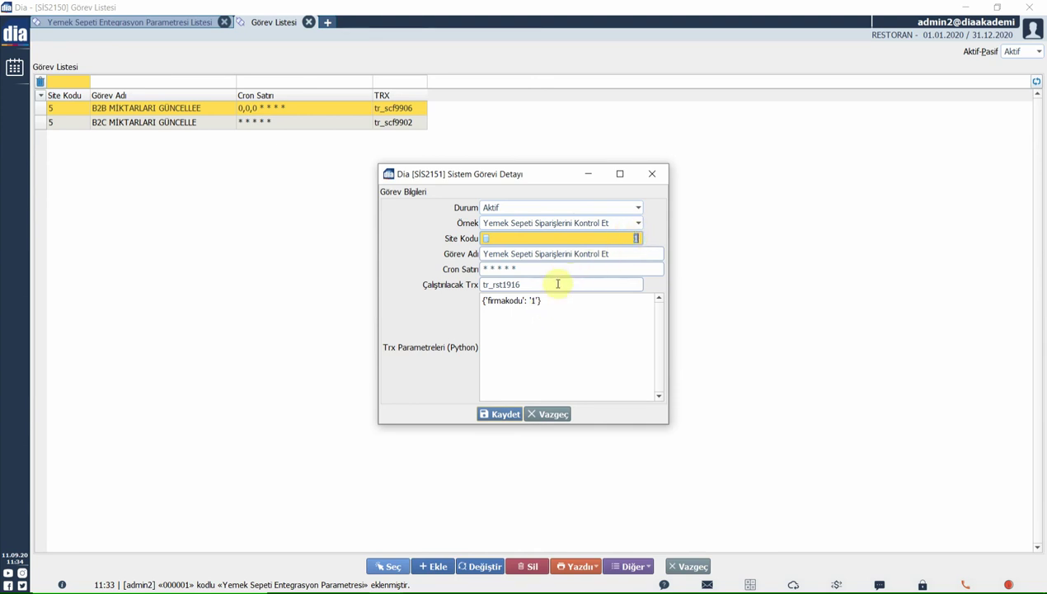
left_click(666, 377)
left_click(498, 415)
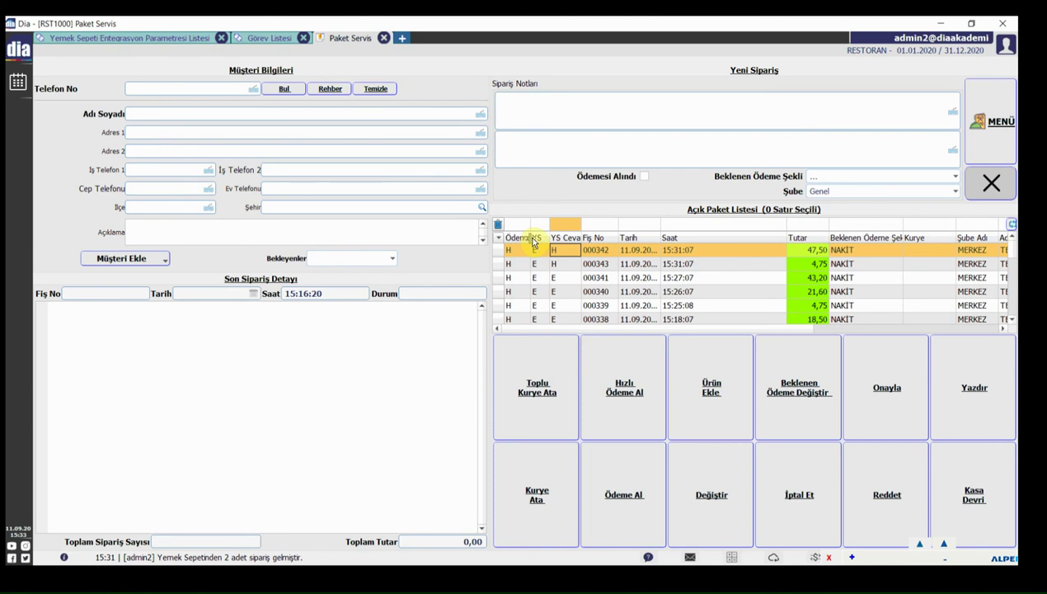
Step: Examine the open package list on the Paket Servis screen, checking the YS and YS Cevap values of the orders
left_click_drag(535, 239, 536, 241)
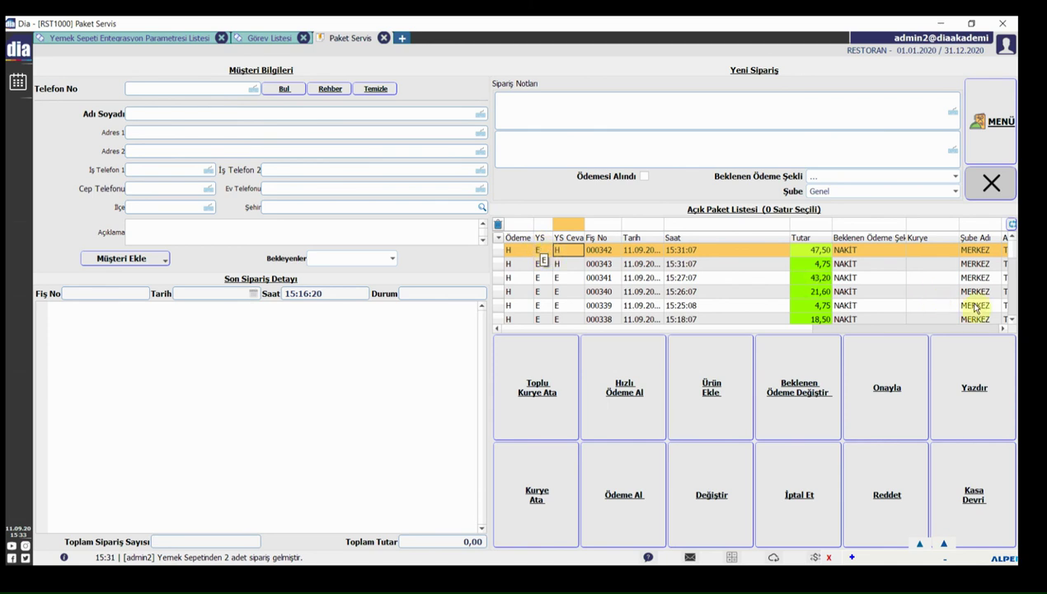
scroll(1014, 320, "down", 2)
scroll(1014, 321, "down", 1)
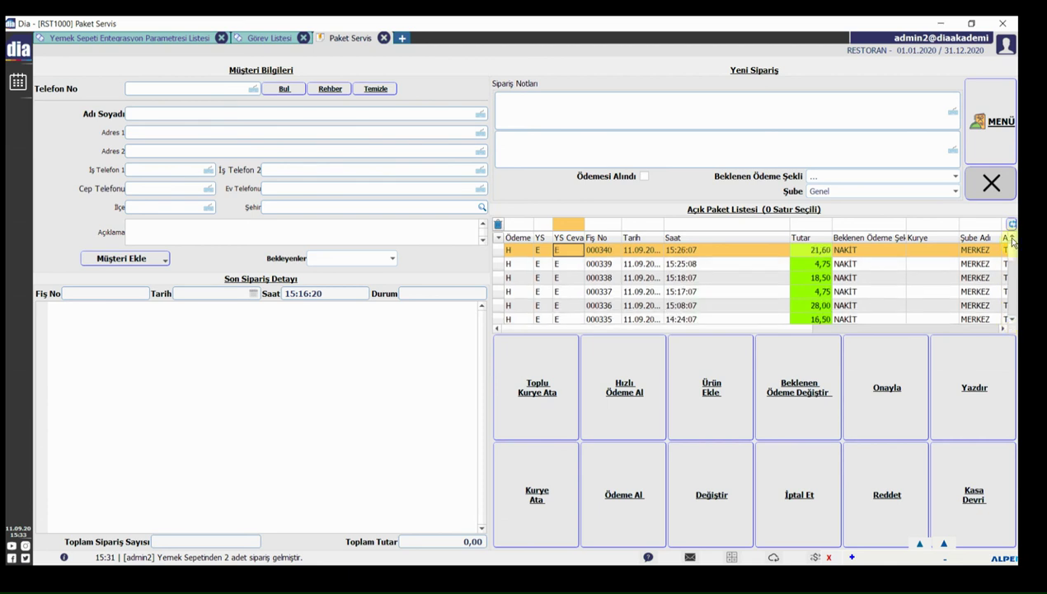
scroll(1013, 239, "up", 3)
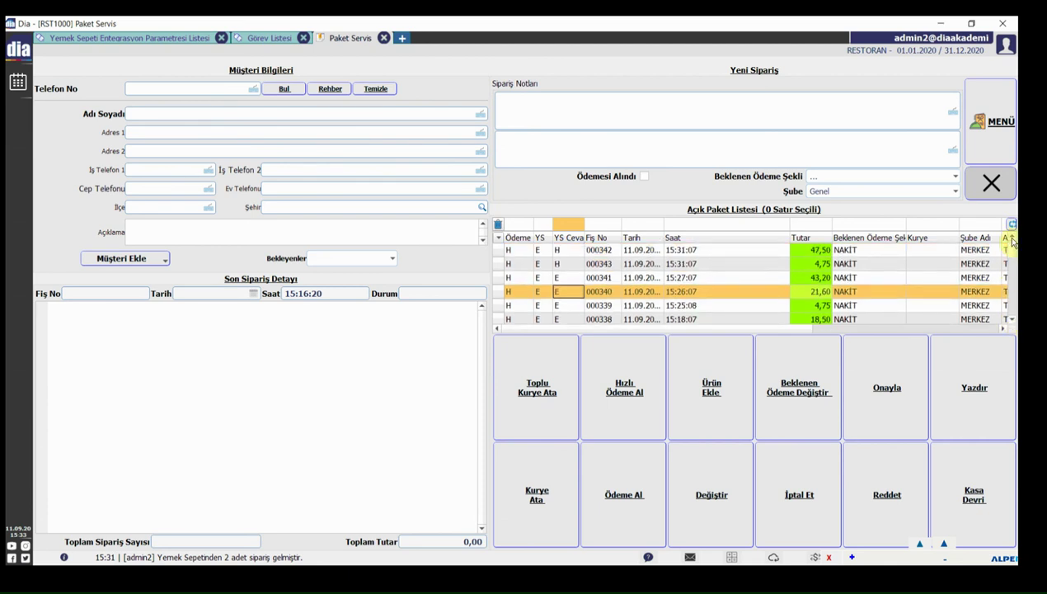
left_click(565, 251)
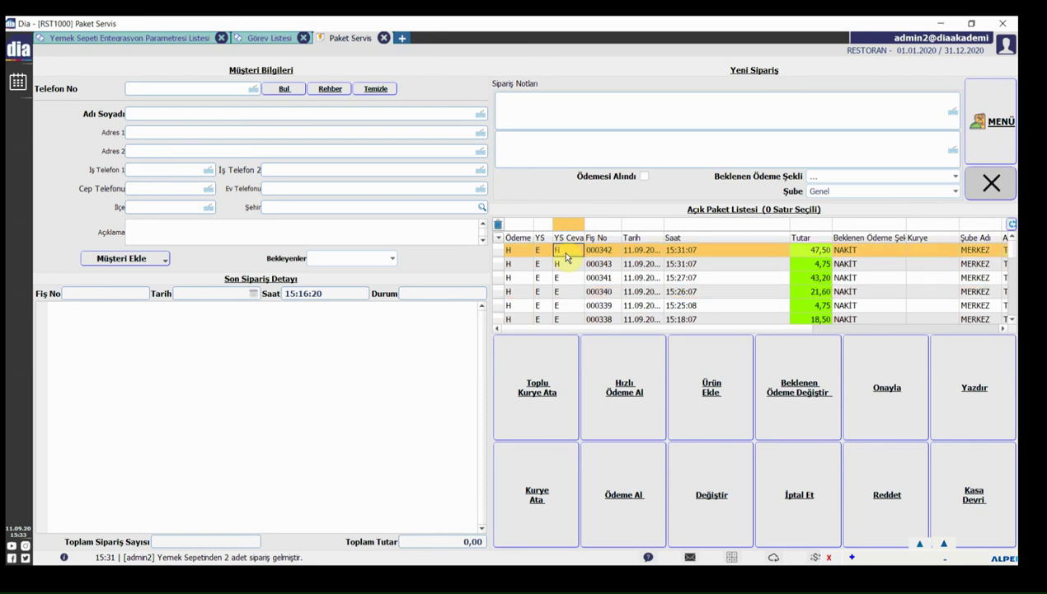
left_click(561, 265)
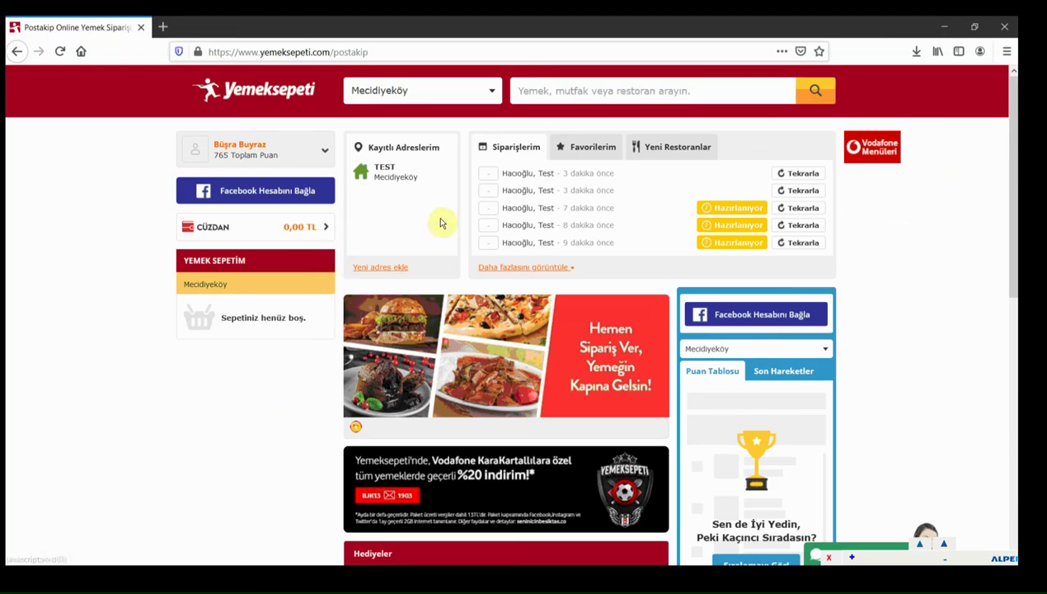
Step: On the Yemeksepeti website, open the Hacıoğlu, Test restaurant from the recent orders and go to its Lahmacunlar section
mouse_move(522, 181)
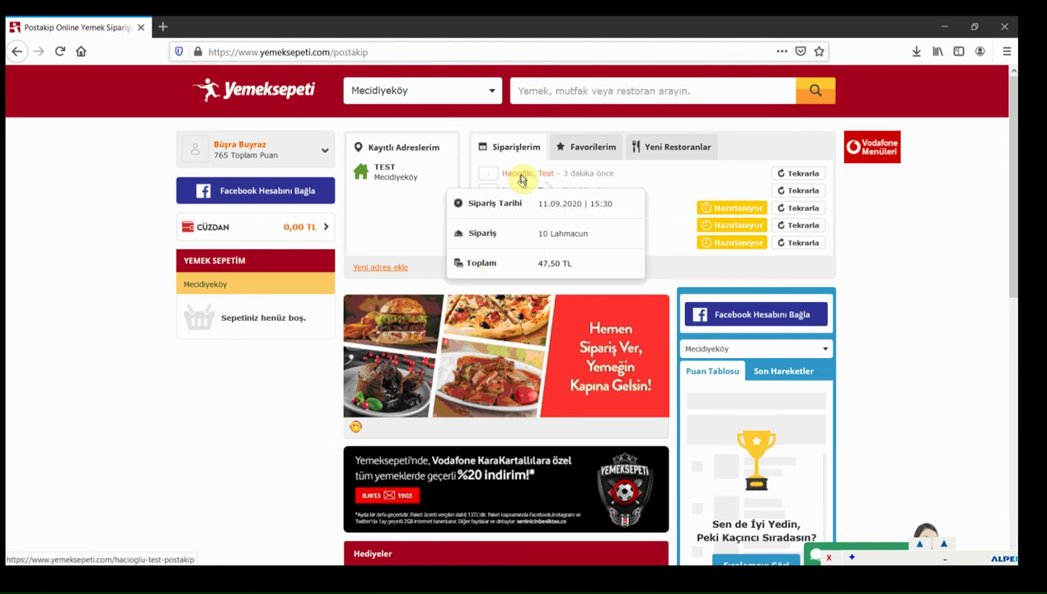
left_click(521, 179)
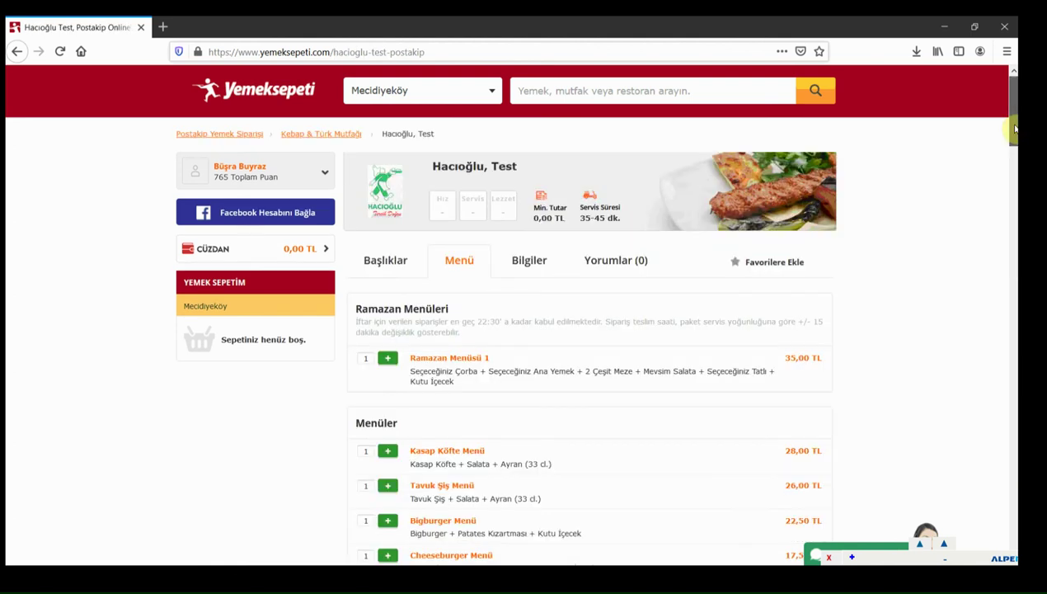
left_click(1014, 214)
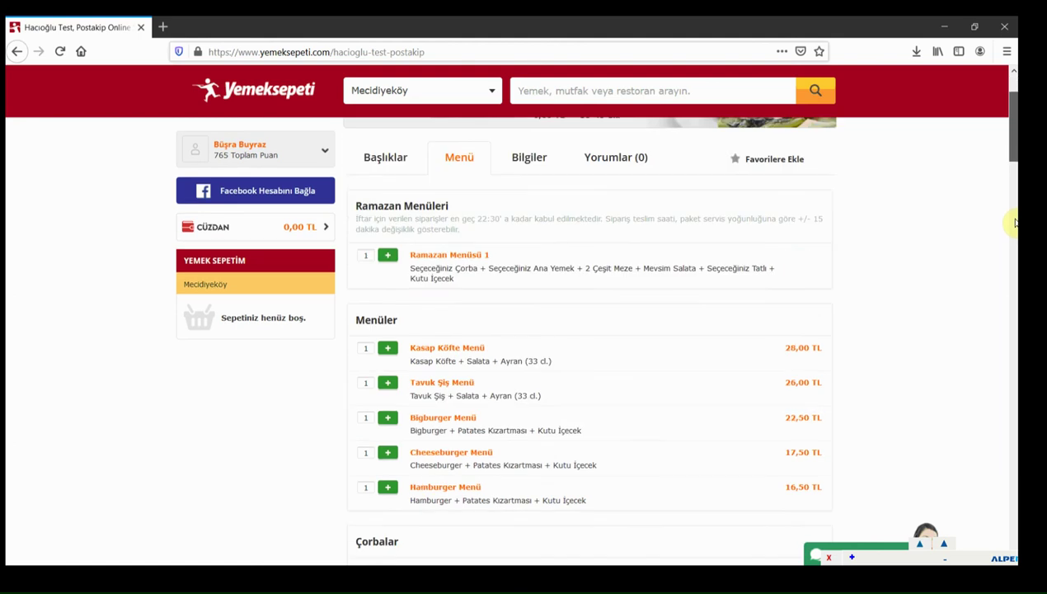
left_click_drag(1015, 239, 1014, 317)
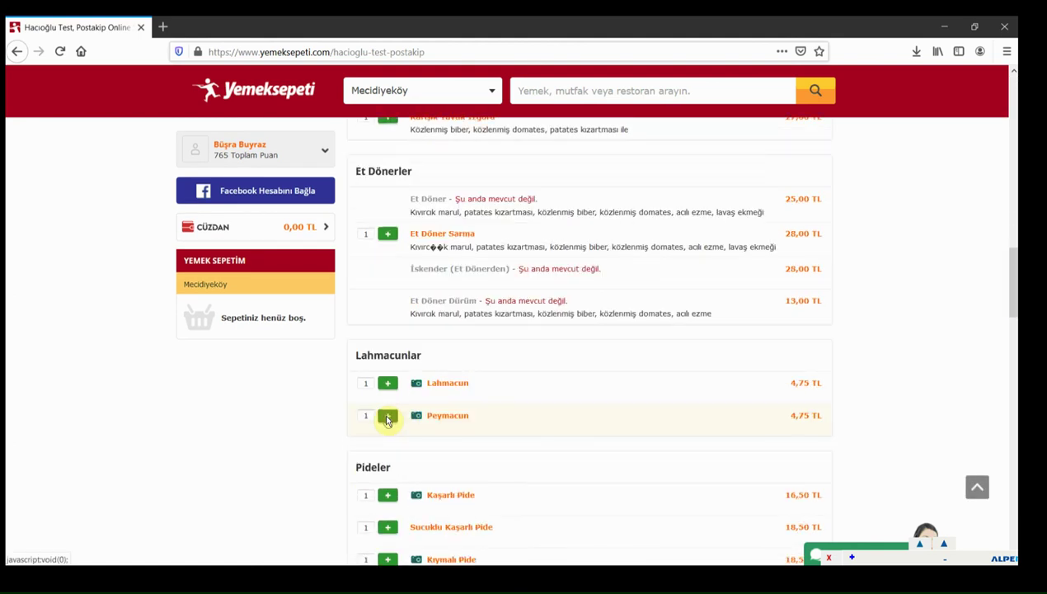
Step: Add 10 Peymacun with the Acılı option to the basket
left_click(388, 417)
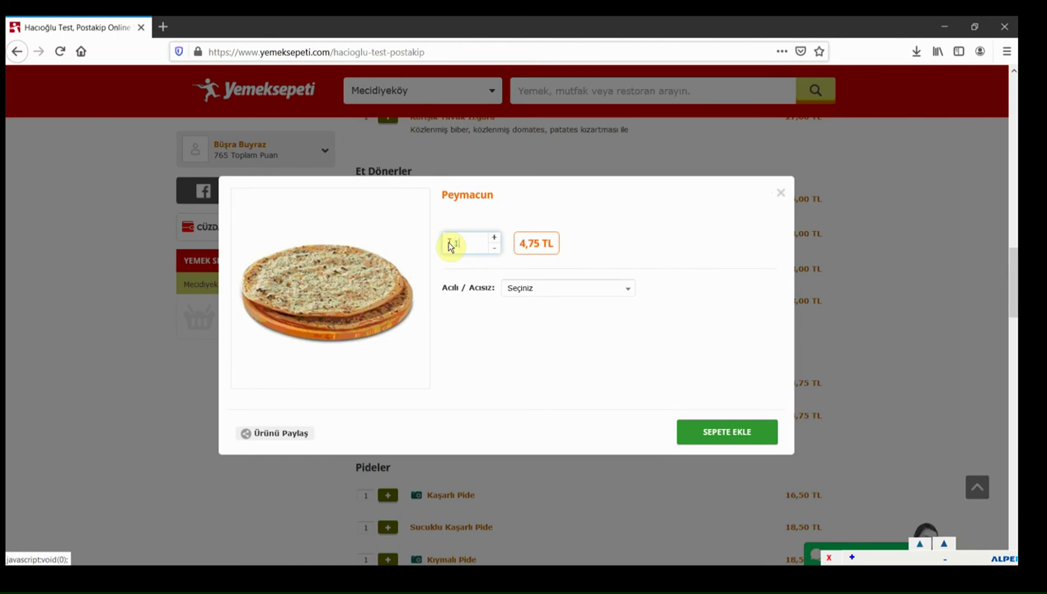
type("0")
left_click(515, 288)
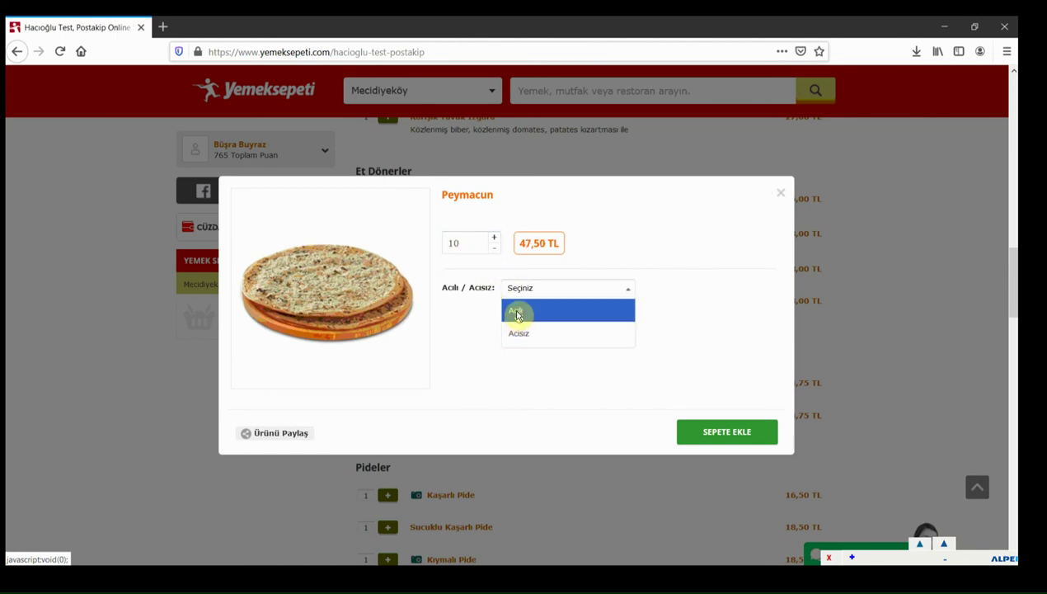
left_click(517, 315)
left_click(724, 432)
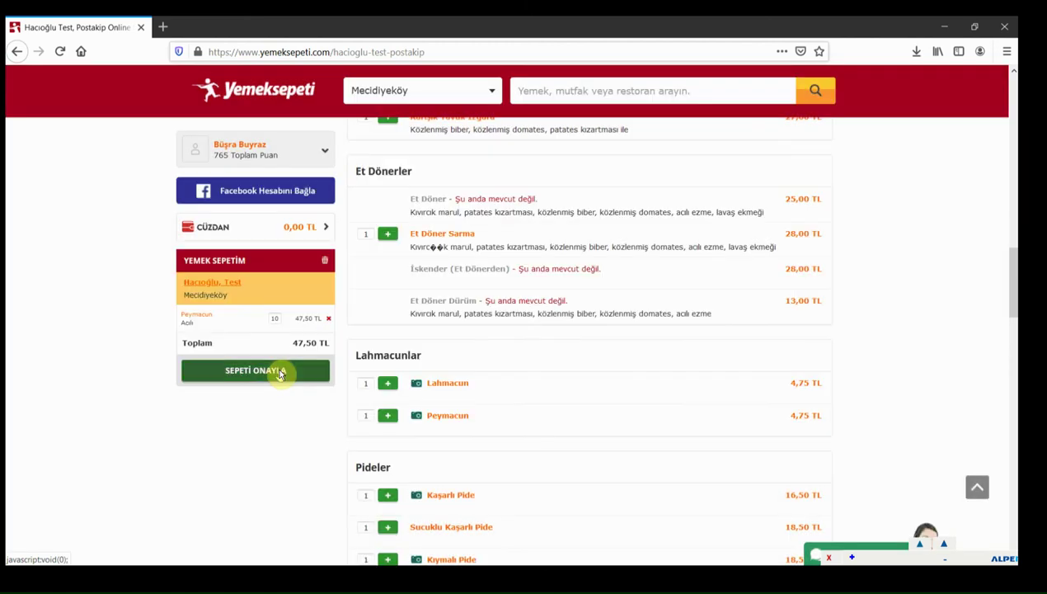
Step: Confirm the basket and place the order with Nakit as the payment method, agreeing to continue despite the recent order
left_click(279, 371)
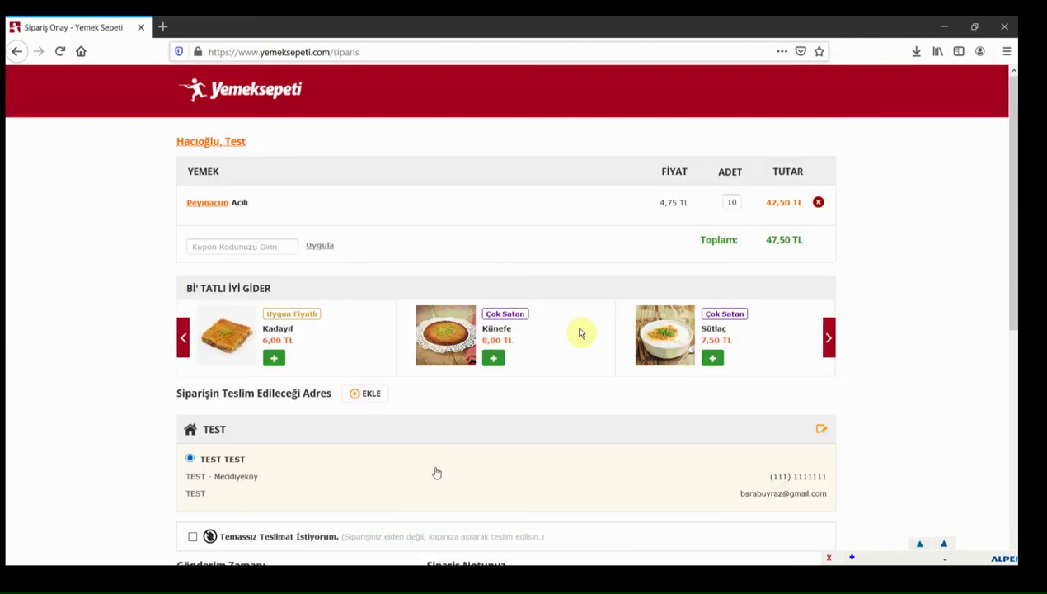
left_click_drag(1012, 244, 1013, 428)
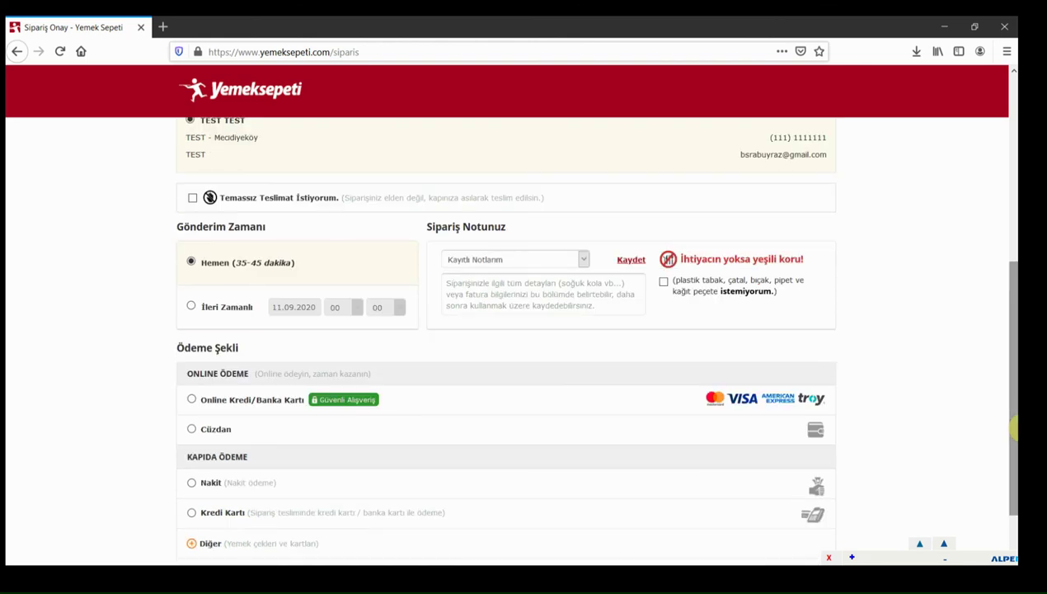
left_click(194, 484)
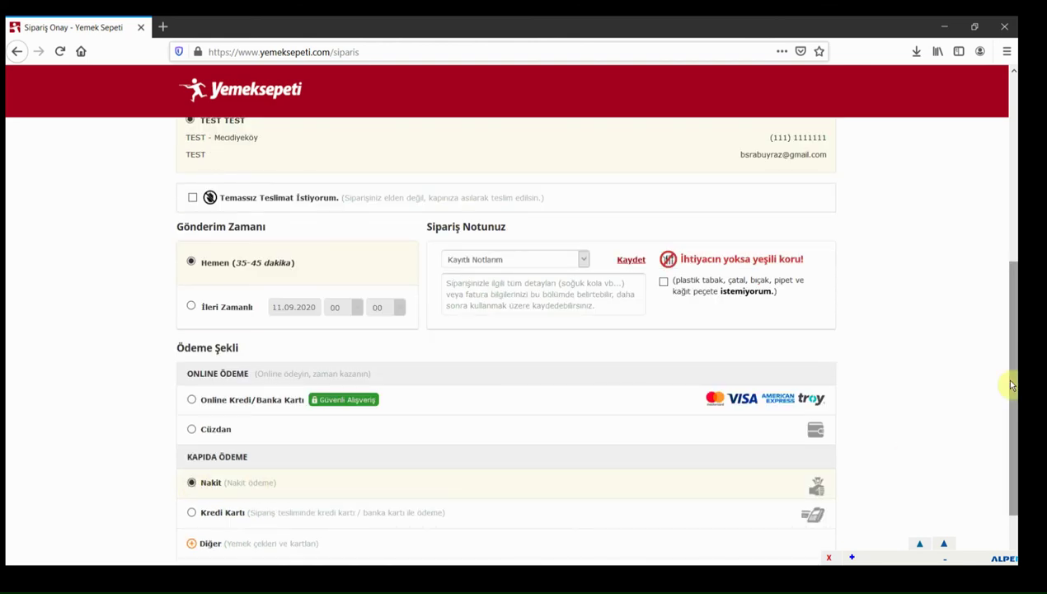
scroll(1013, 385, "down", 2)
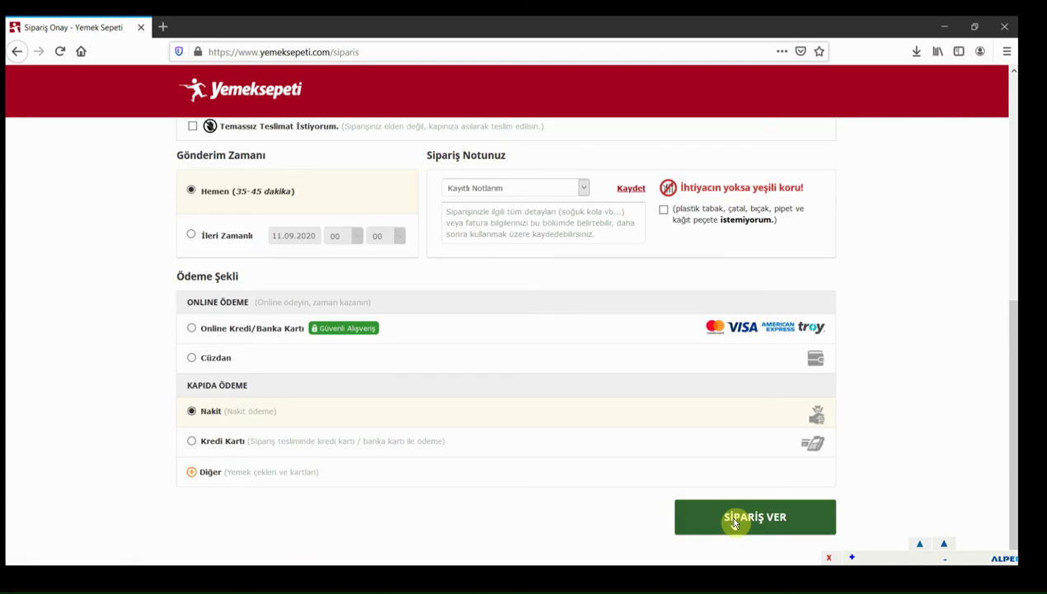
left_click(735, 523)
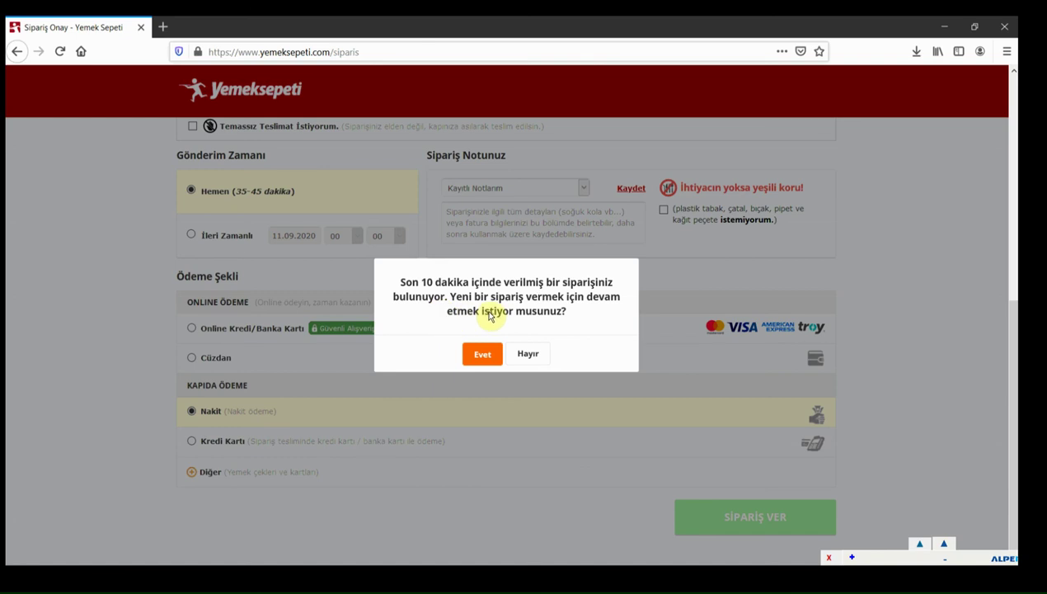
left_click(483, 356)
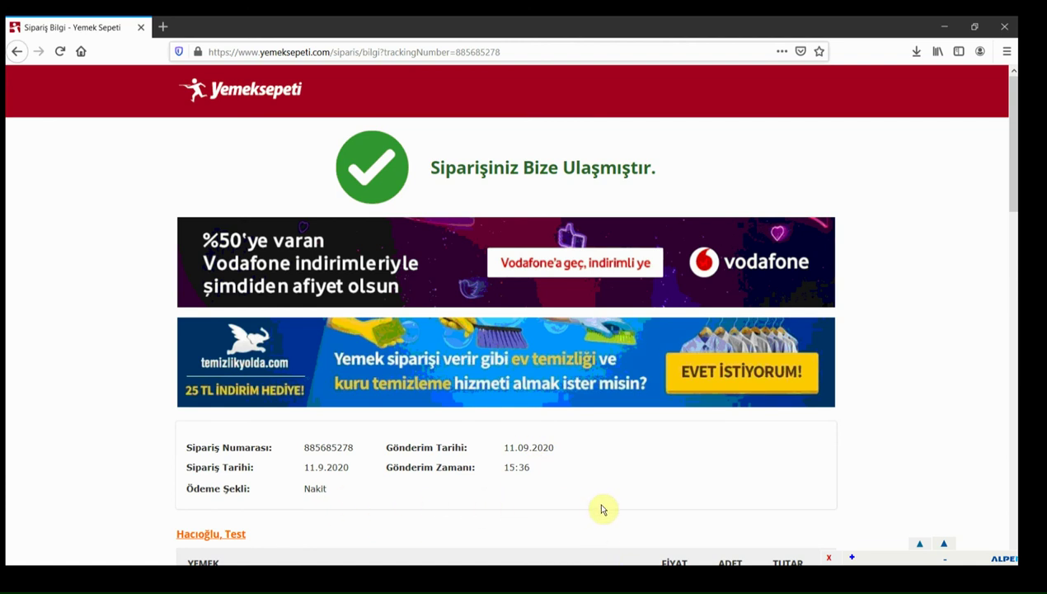
Step: Switch back to Dia and approve the newest Yemek Sepeti order in the open package list
key("alt+Tab")
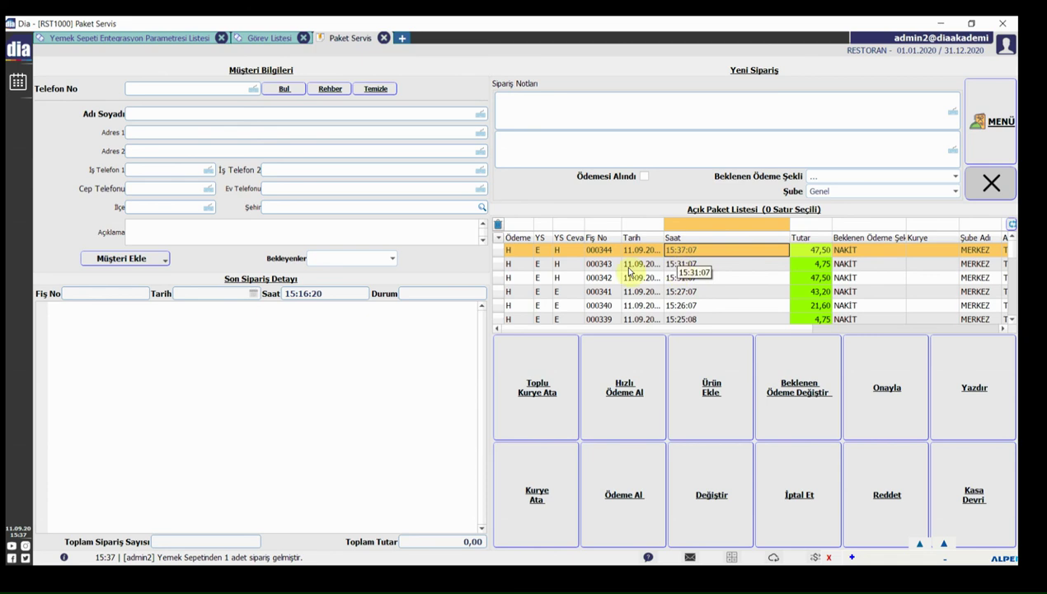
left_click(560, 252)
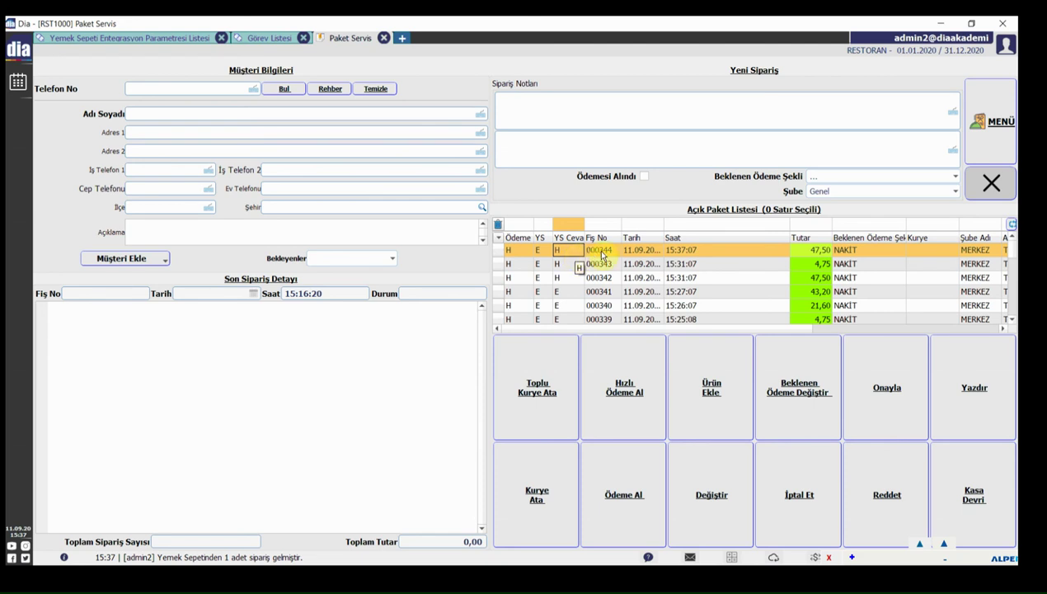
left_click(602, 255)
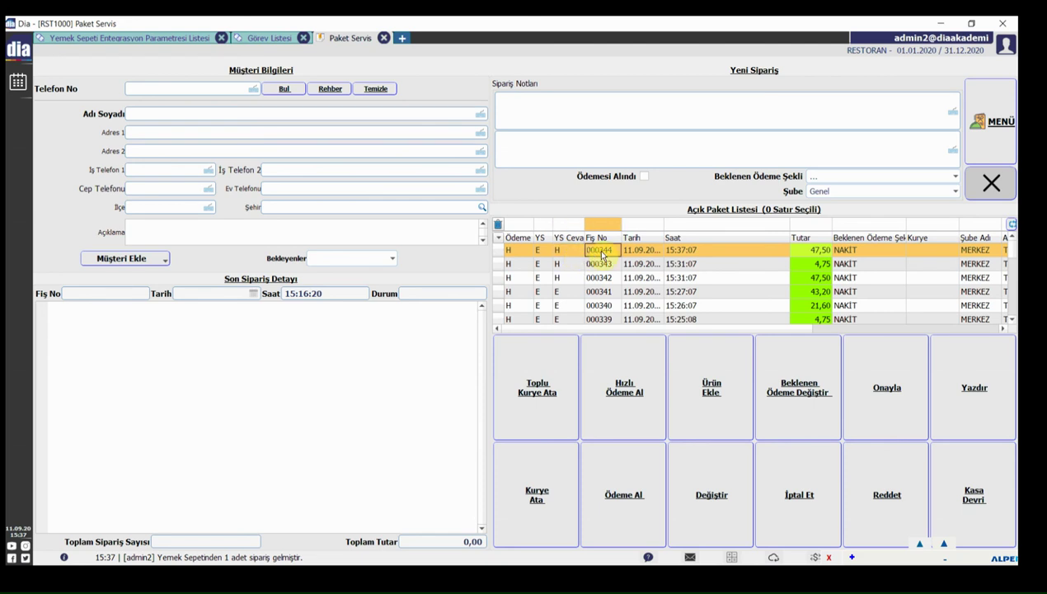
left_click(881, 398)
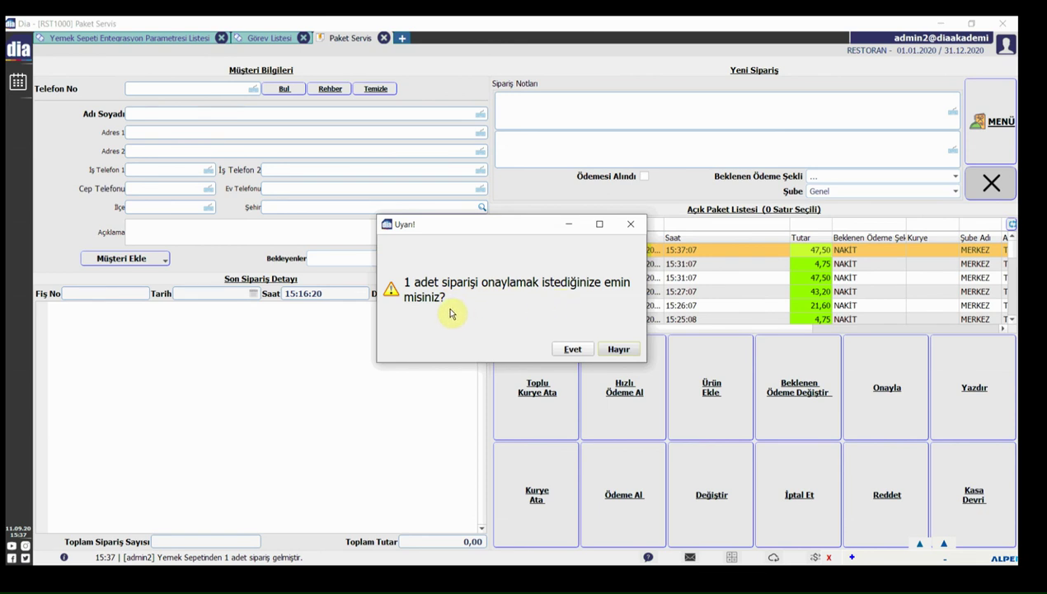
left_click(571, 350)
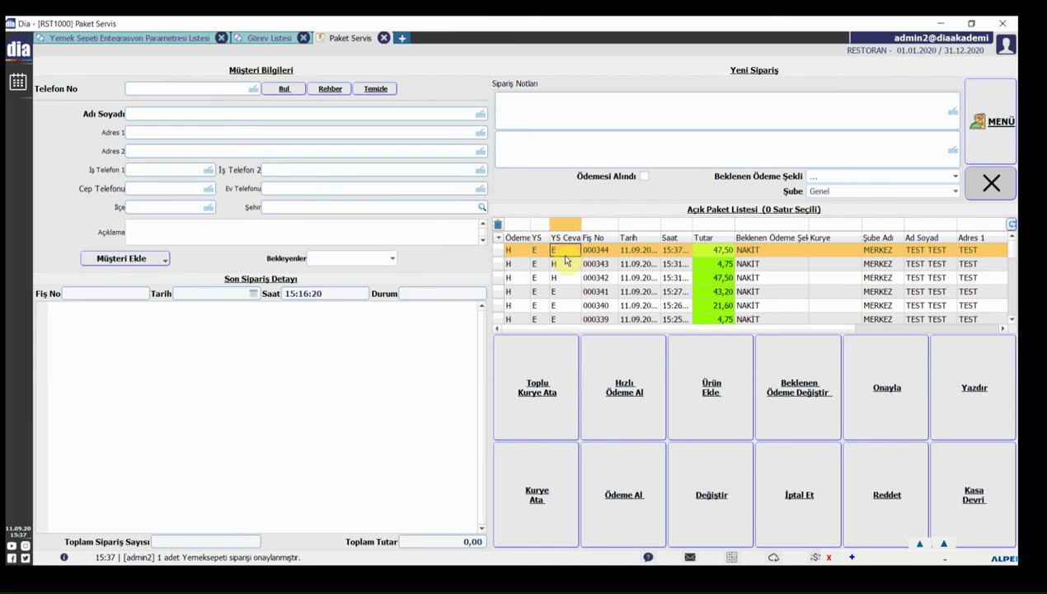